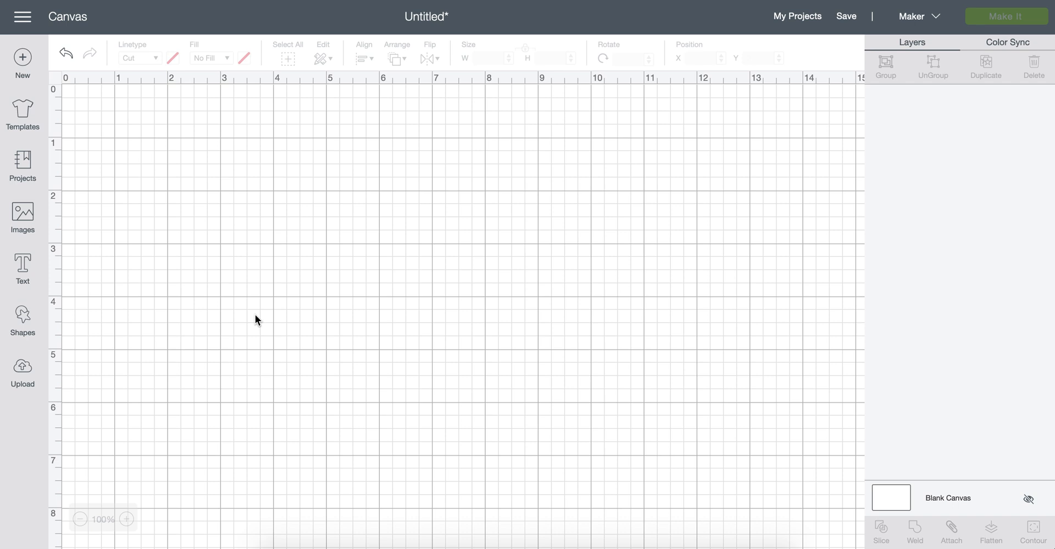
Step: Upload the red classic car JPG from the Downloads folder as a Complex image
left_click(22, 371)
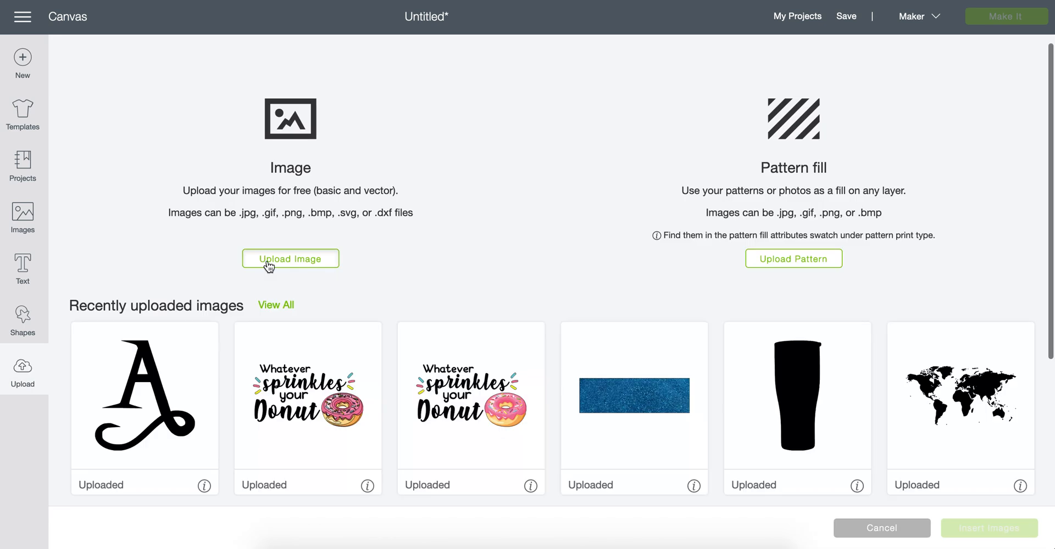
left_click(276, 260)
left_click(526, 278)
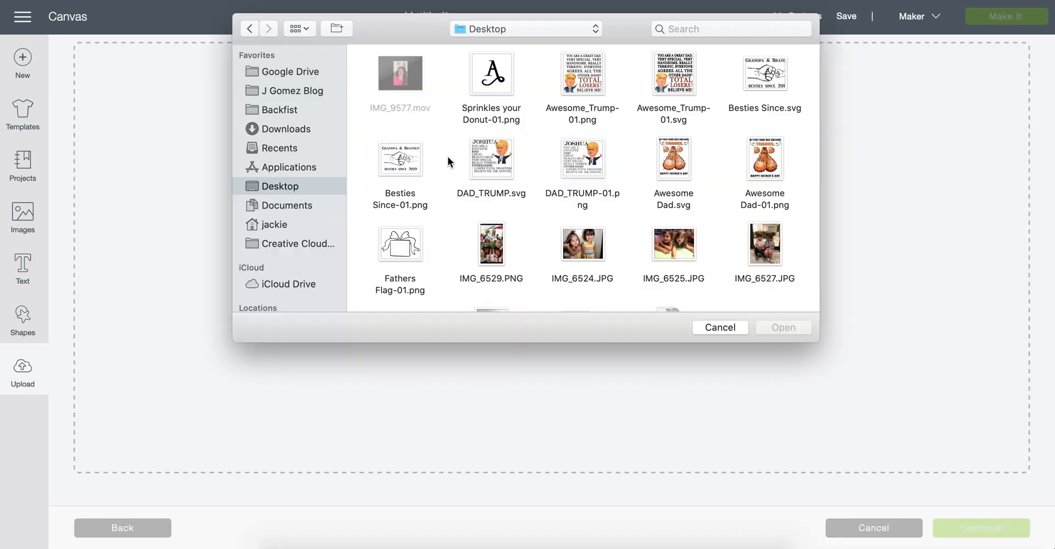
left_click(318, 127)
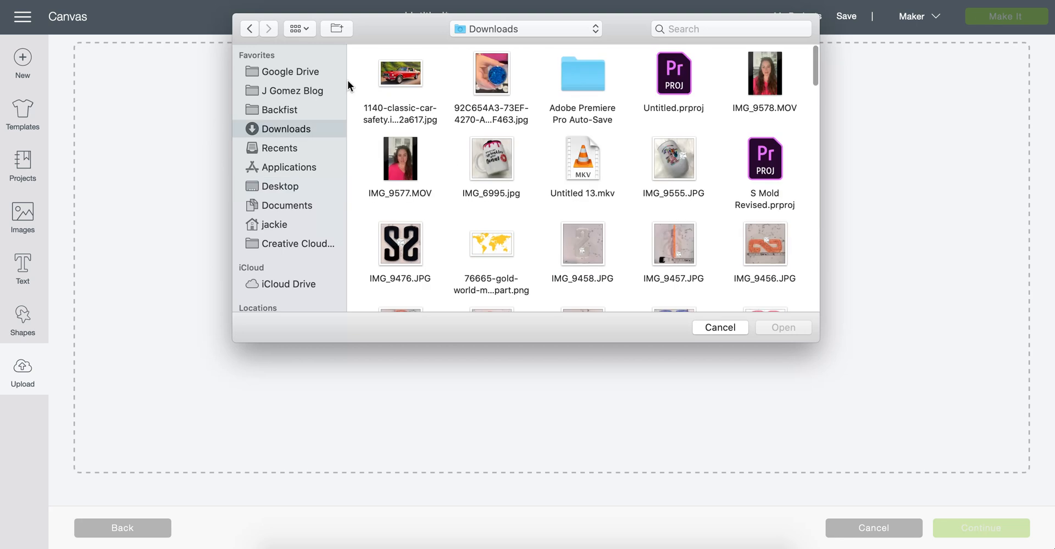
left_click(401, 72)
double_click(401, 70)
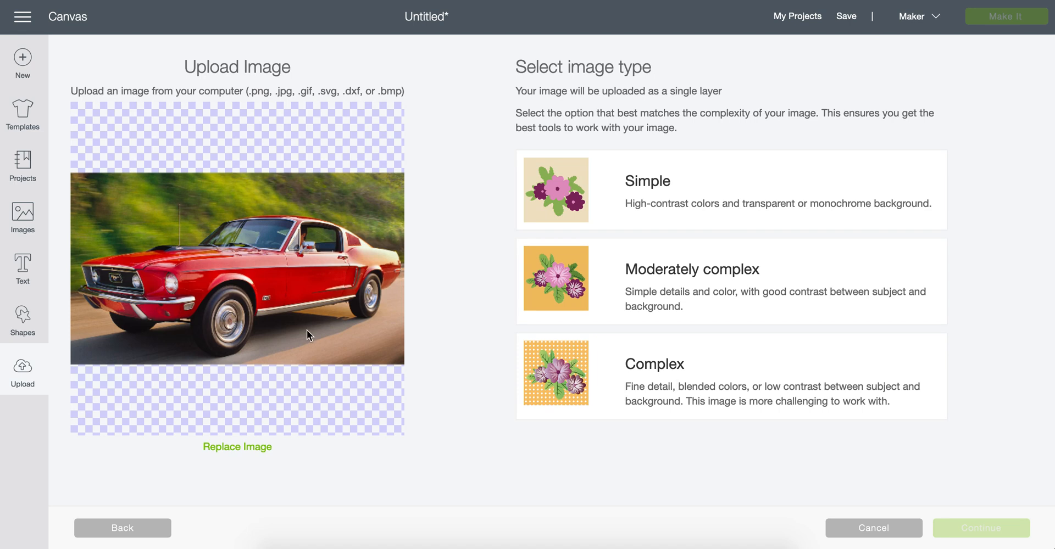
left_click(727, 381)
left_click(981, 531)
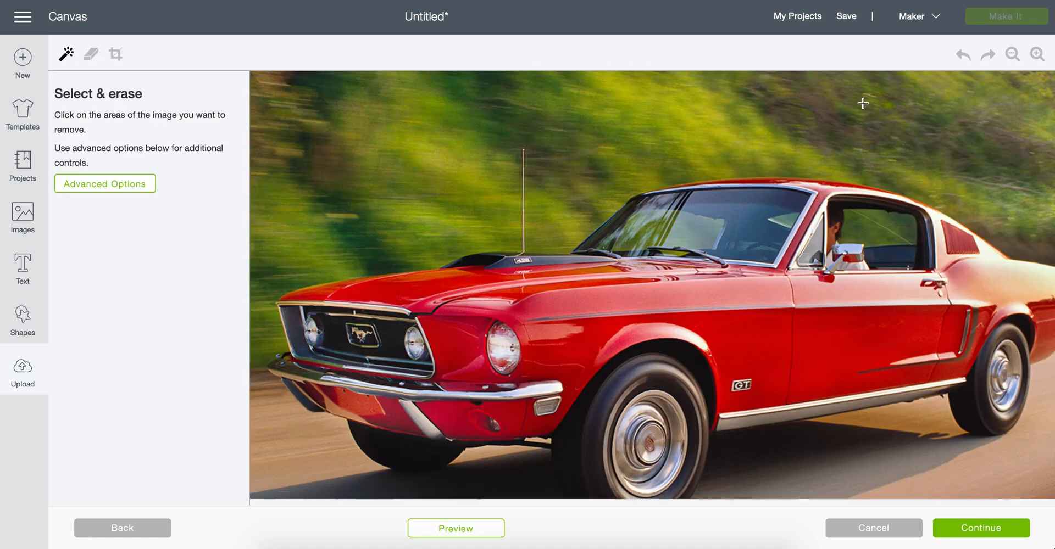
Step: Crop the car photo, trimming thin strips of background from all four edges around the car
left_click(1009, 56)
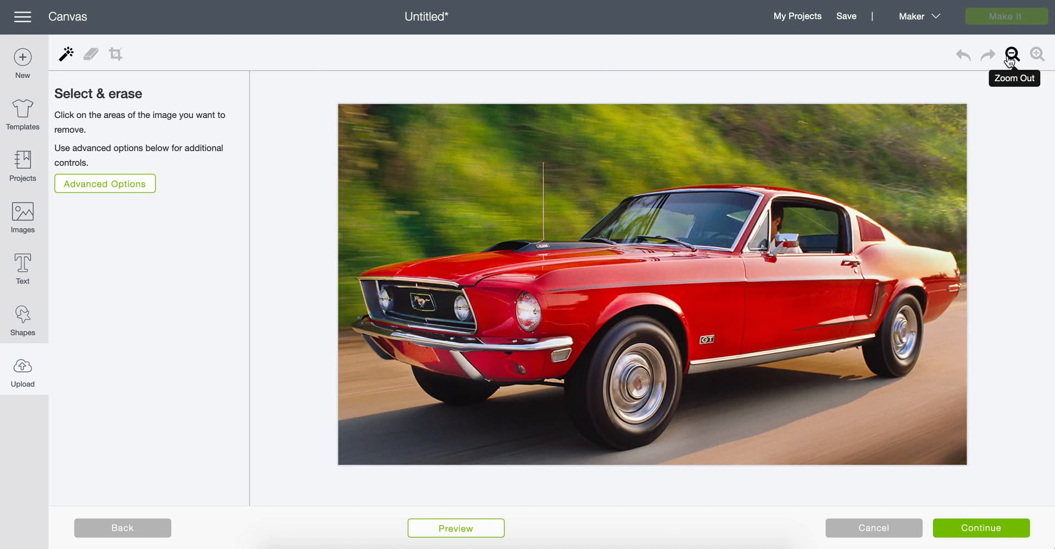
left_click(115, 54)
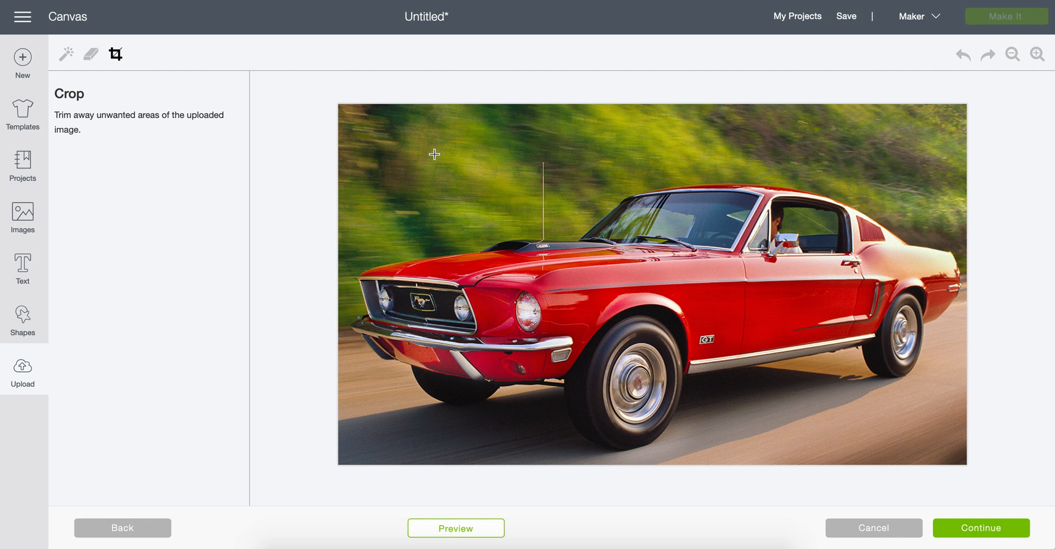
left_click_drag(344, 145, 962, 456)
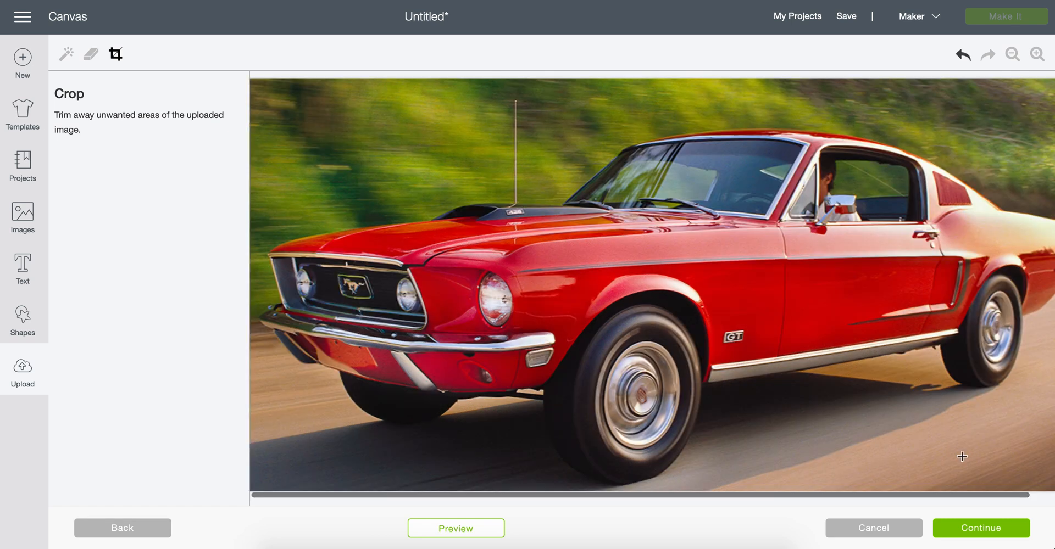
left_click(1013, 62)
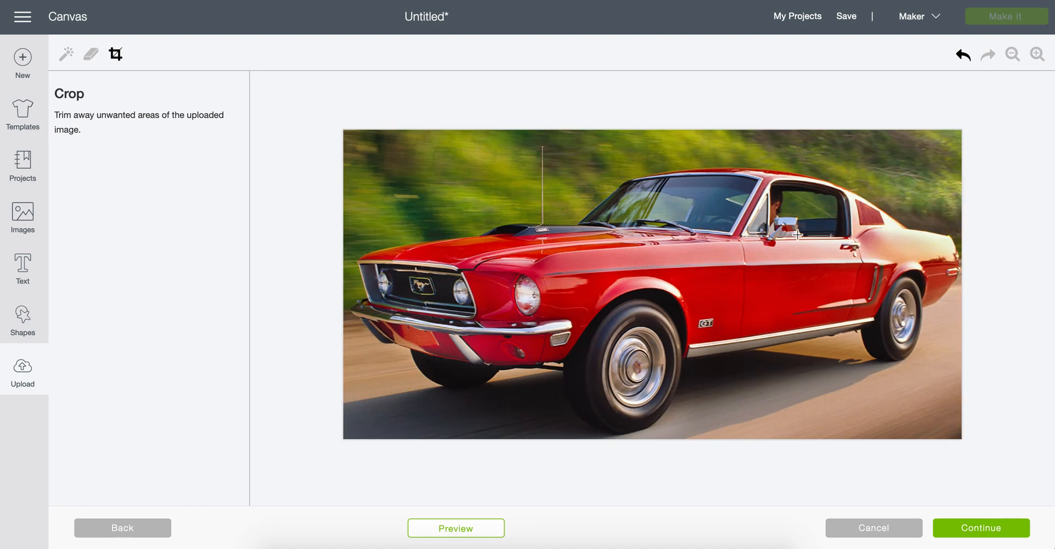
Step: Erase patches of the green hillside above the car's hood, up to the antenna, with Select & erase
left_click(66, 54)
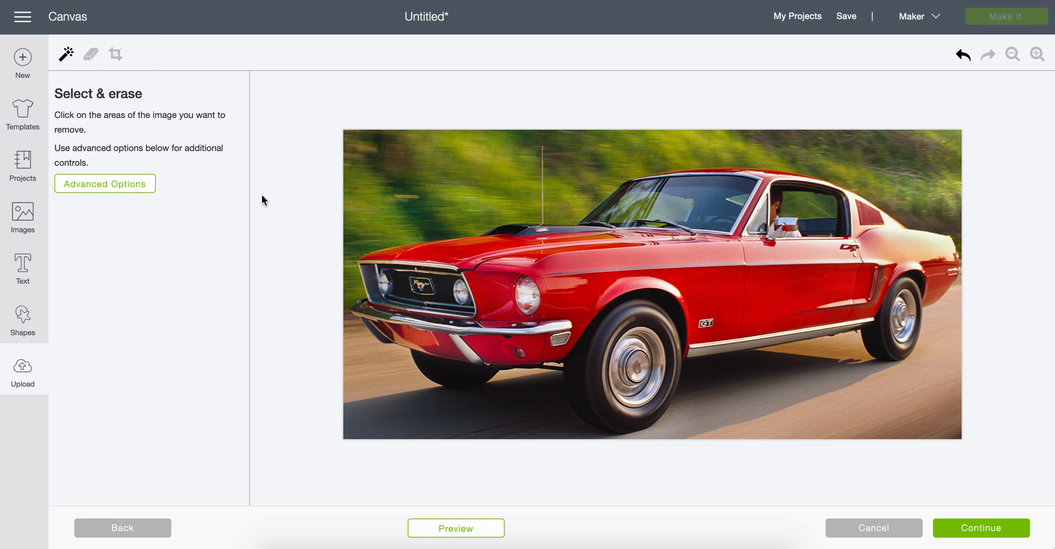
left_click(391, 164)
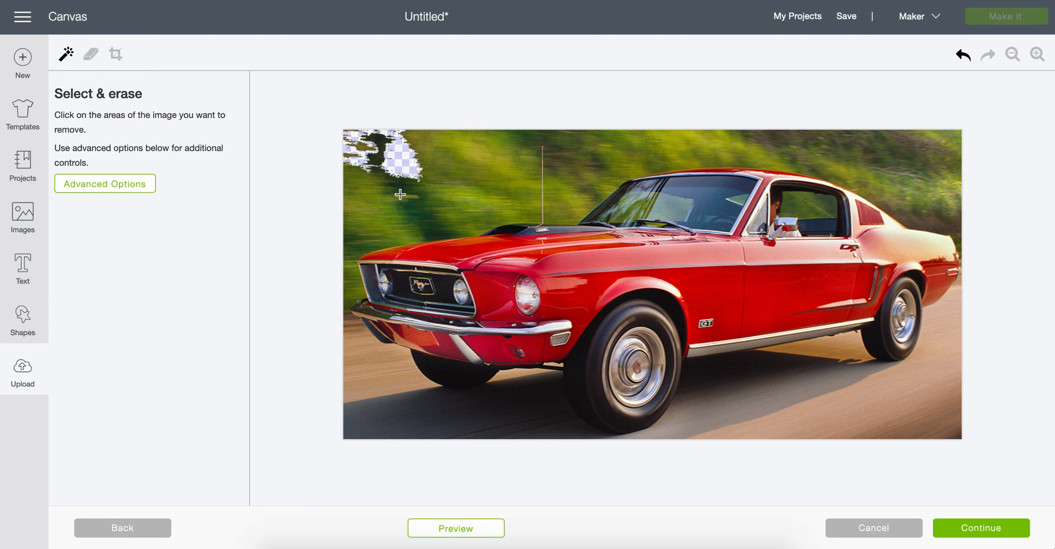
left_click(400, 195)
left_click(370, 209)
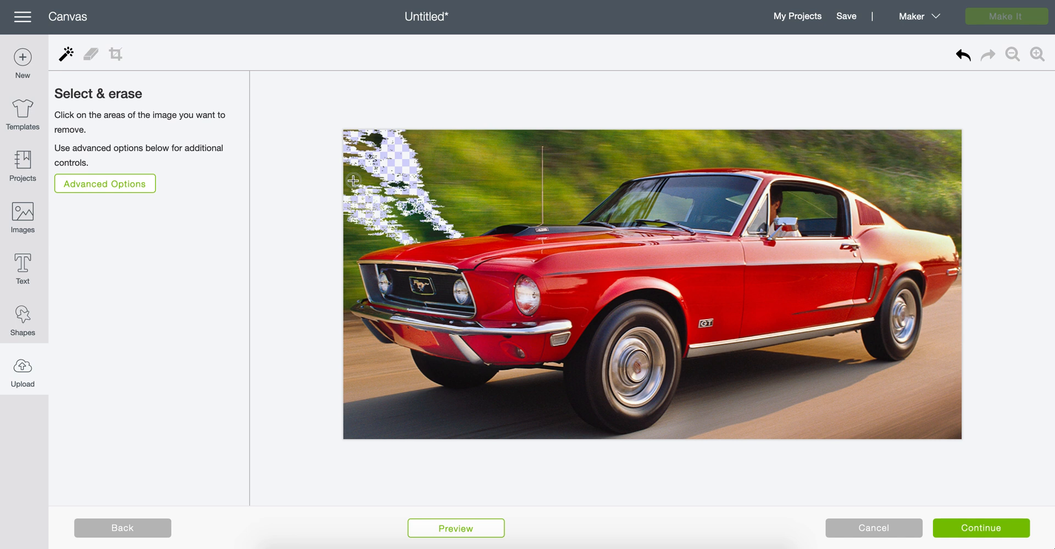
left_click(353, 181)
left_click(459, 175)
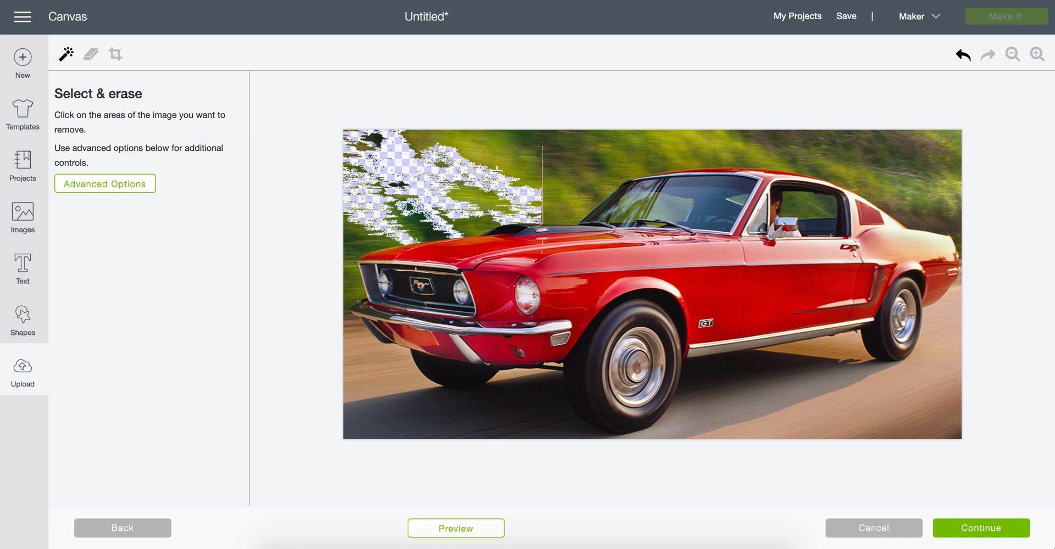
left_click(495, 168)
left_click(476, 144)
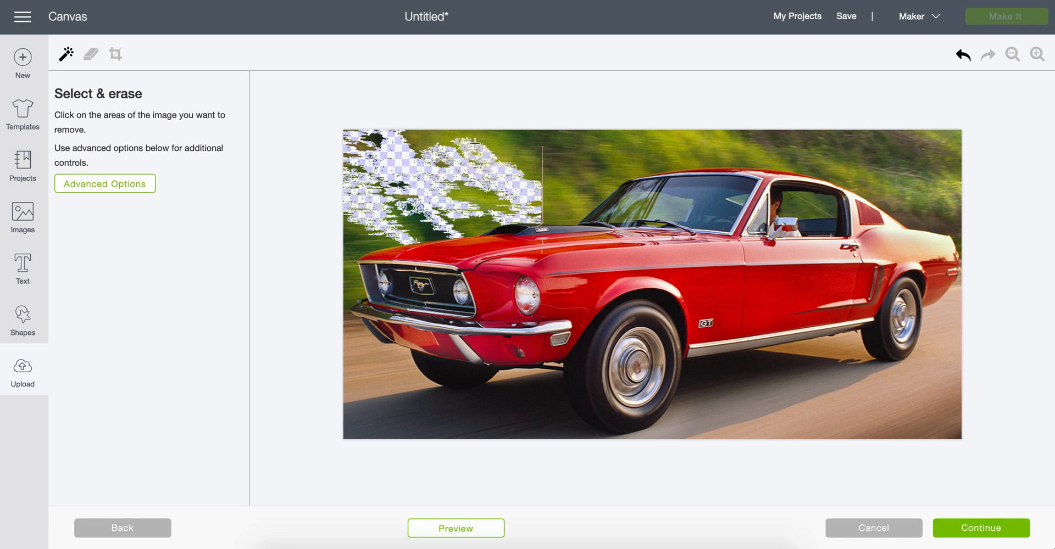
left_click(434, 135)
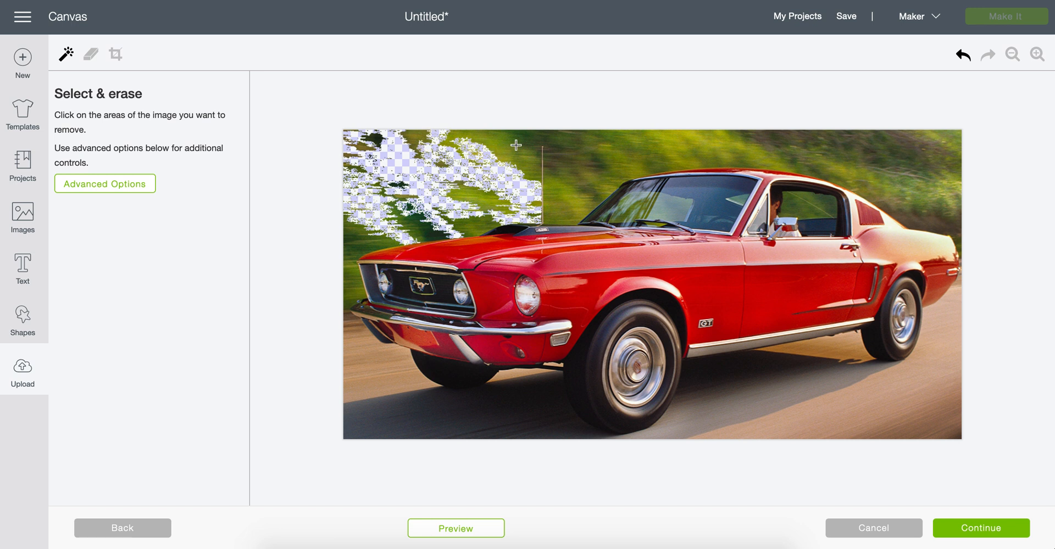
left_click(516, 145)
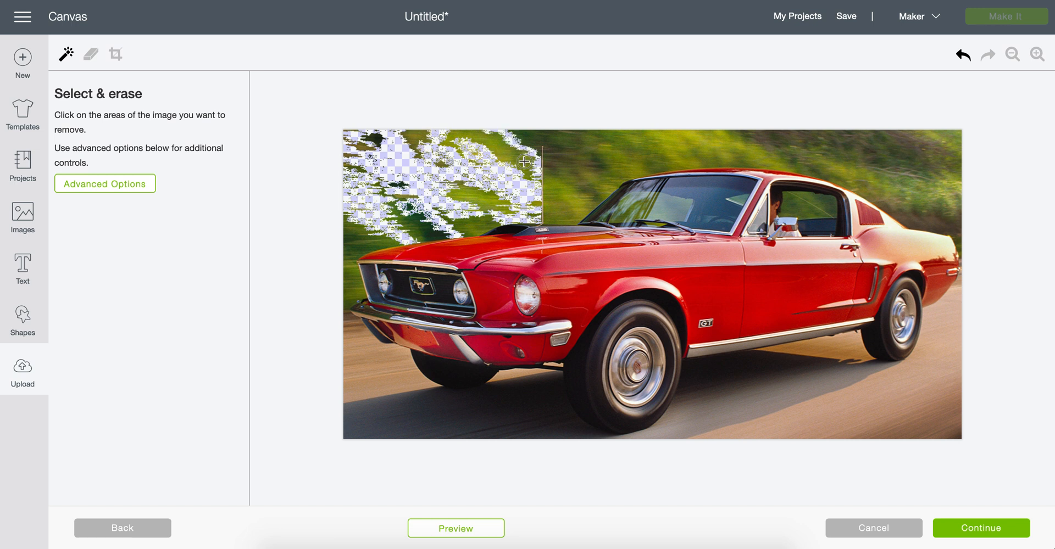
Step: Erase the background beside the car's front bumper and the road in front of the car
left_click(355, 247)
left_click(355, 240)
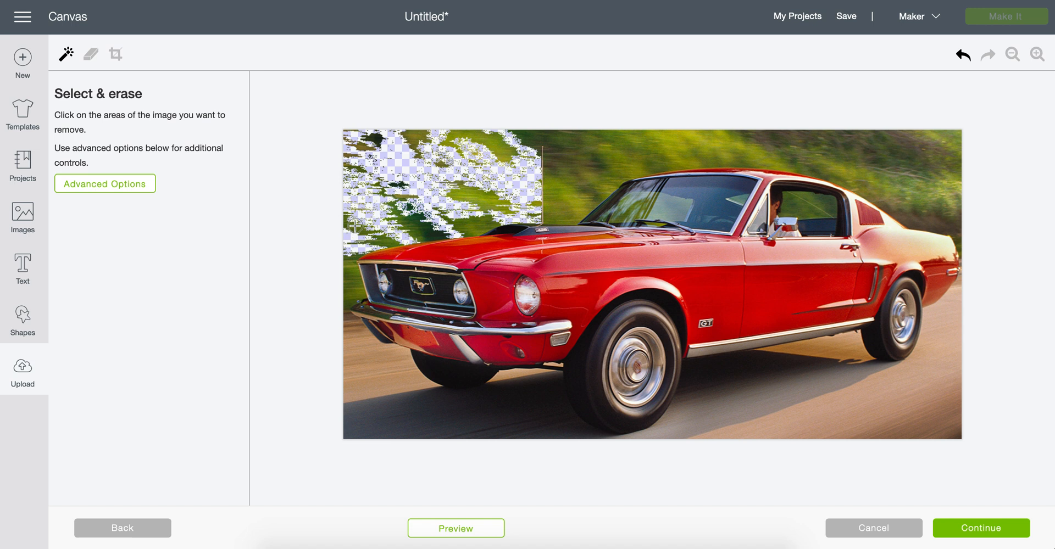
left_click(356, 226)
left_click(352, 269)
left_click(352, 304)
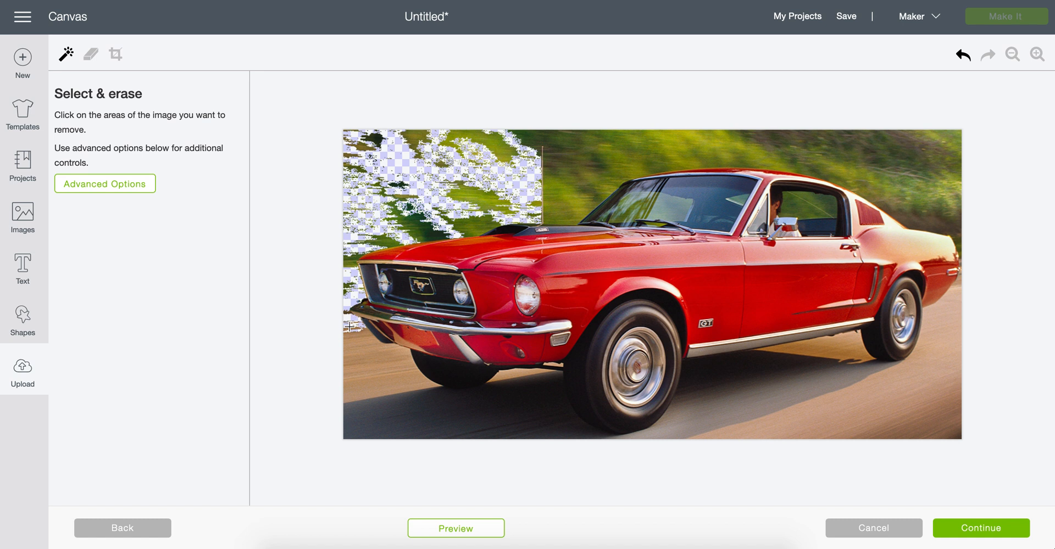
left_click(349, 327)
left_click(360, 379)
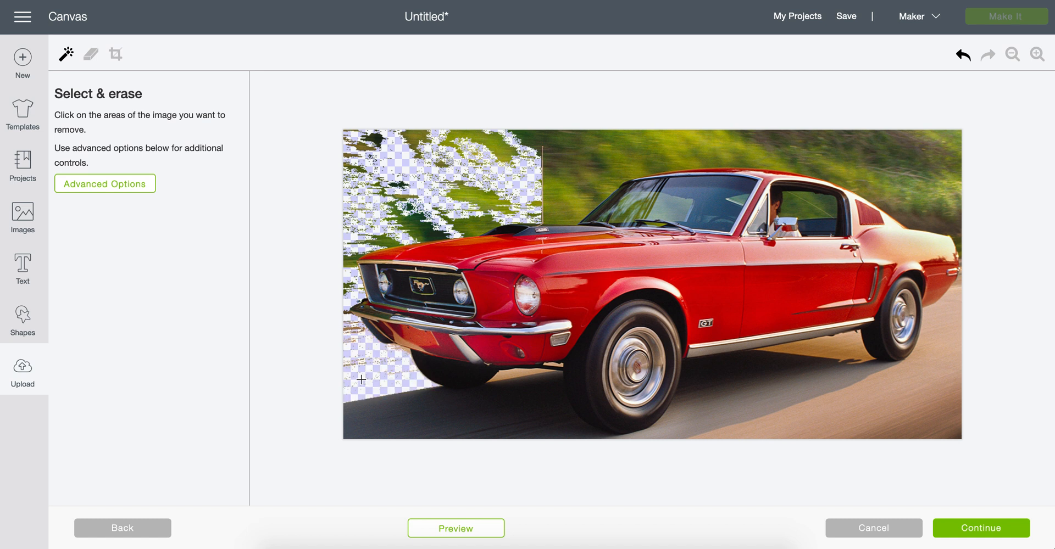
left_click(386, 423)
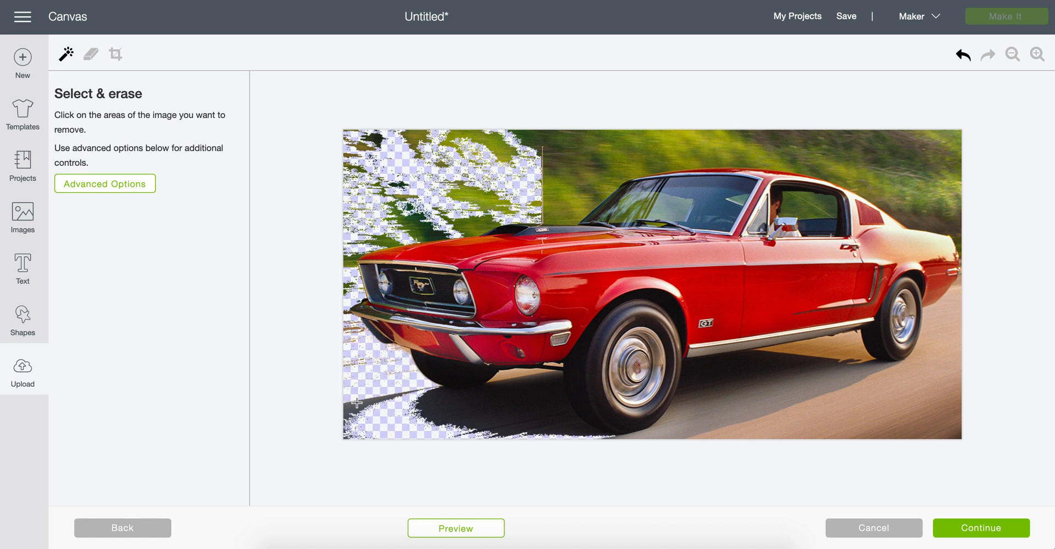
Step: Try to erase the shadow around the front wheels and the road beneath the car, and undo these erasures
left_click(453, 403)
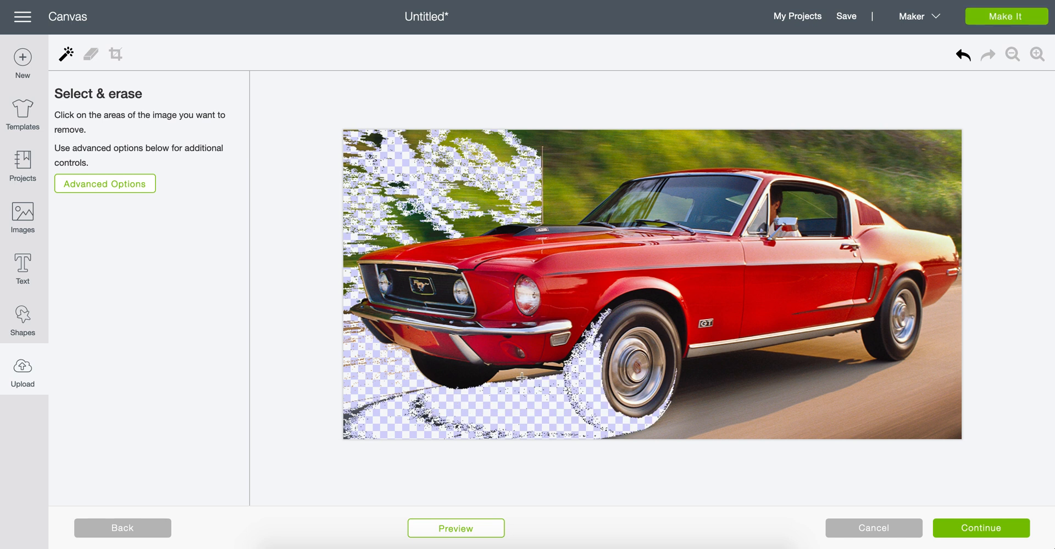
left_click(962, 54)
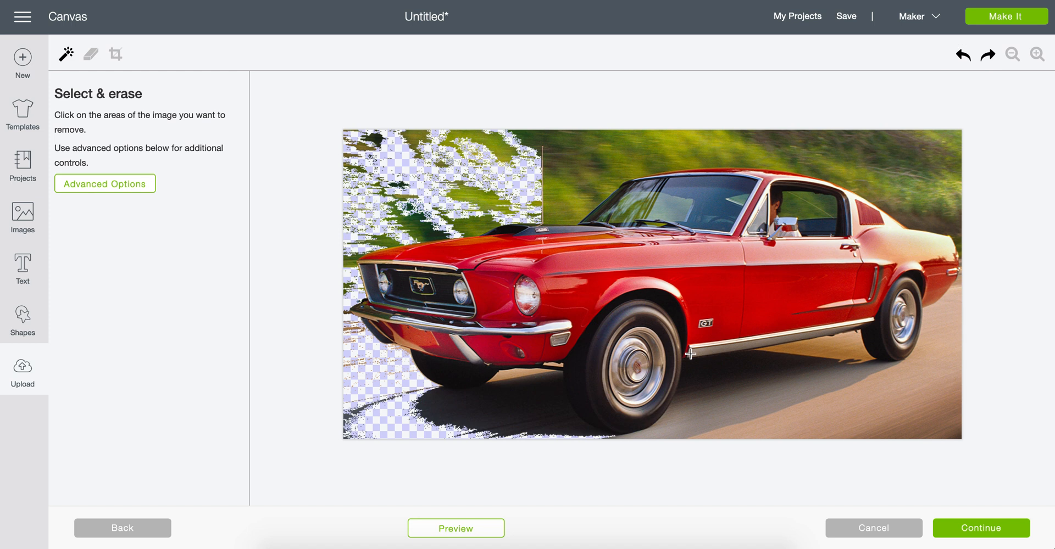
left_click(726, 389)
left_click(725, 371)
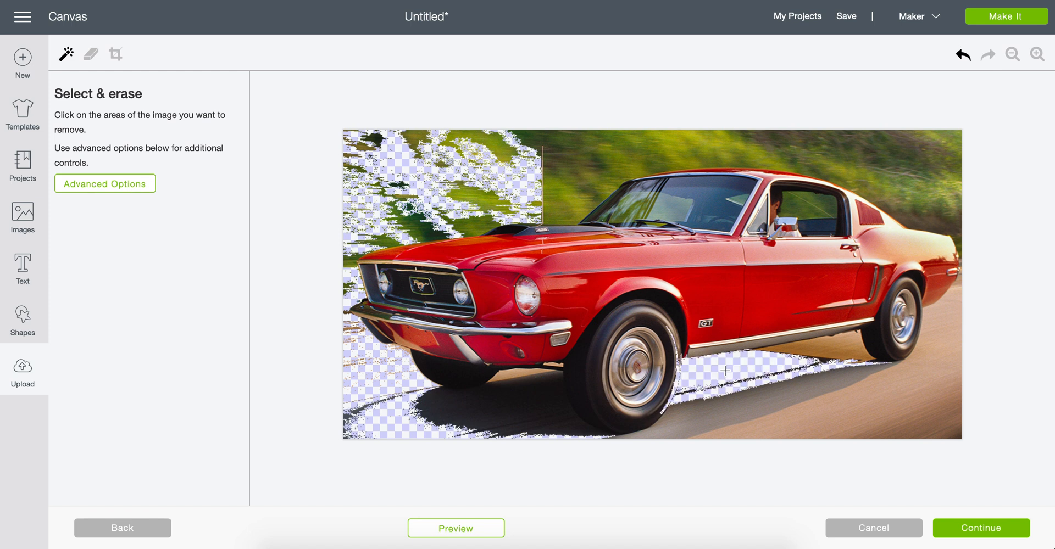
left_click(961, 55)
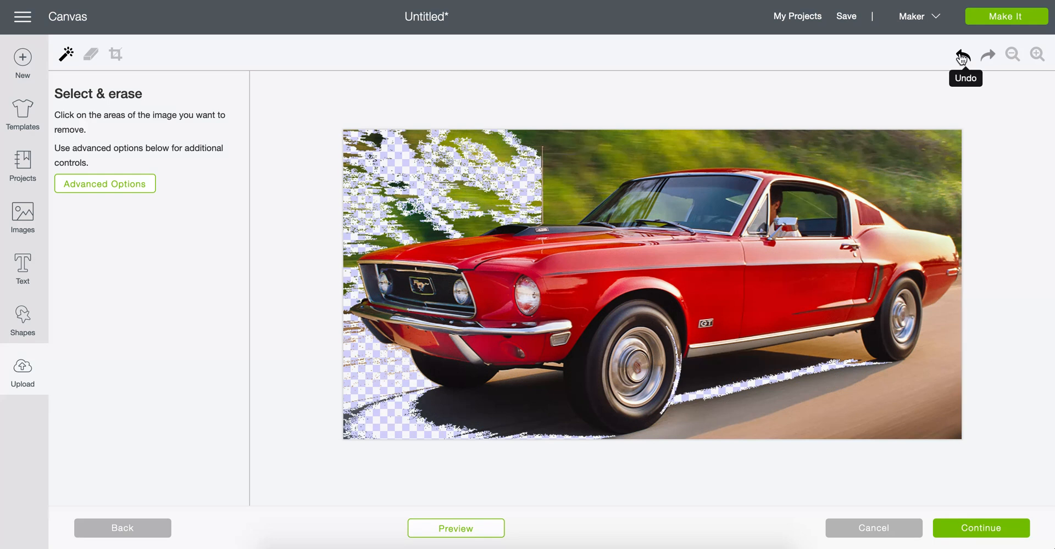
left_click(962, 55)
Step: Erase the road areas in the photo's lower-right corner and behind the rear wheel
left_click(822, 420)
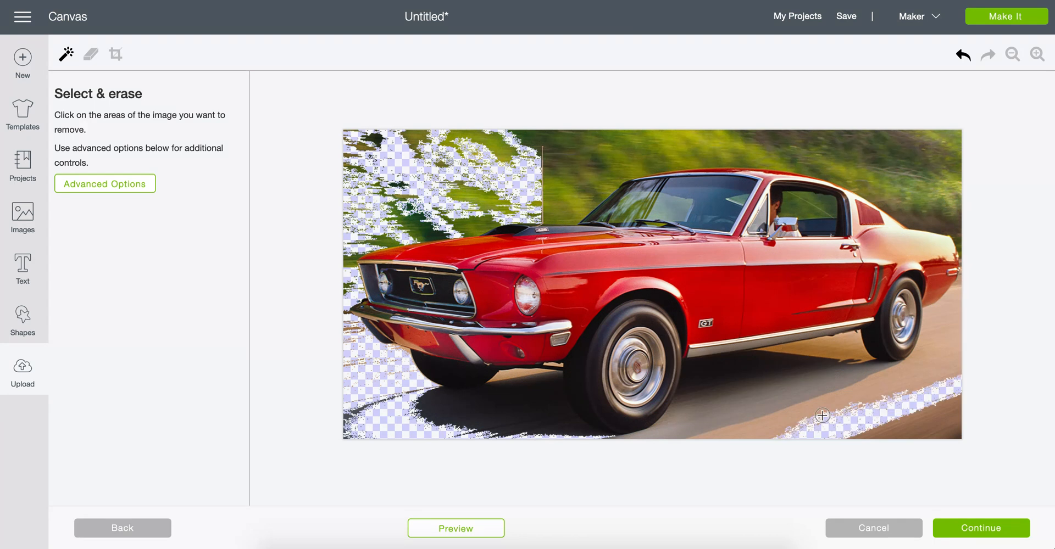
left_click(818, 404)
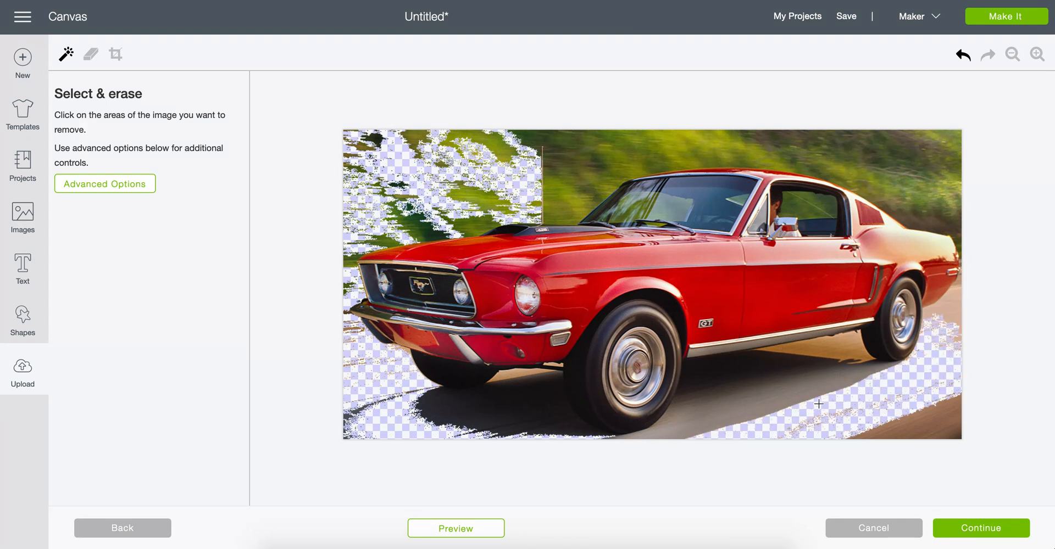
left_click(926, 426)
left_click(924, 421)
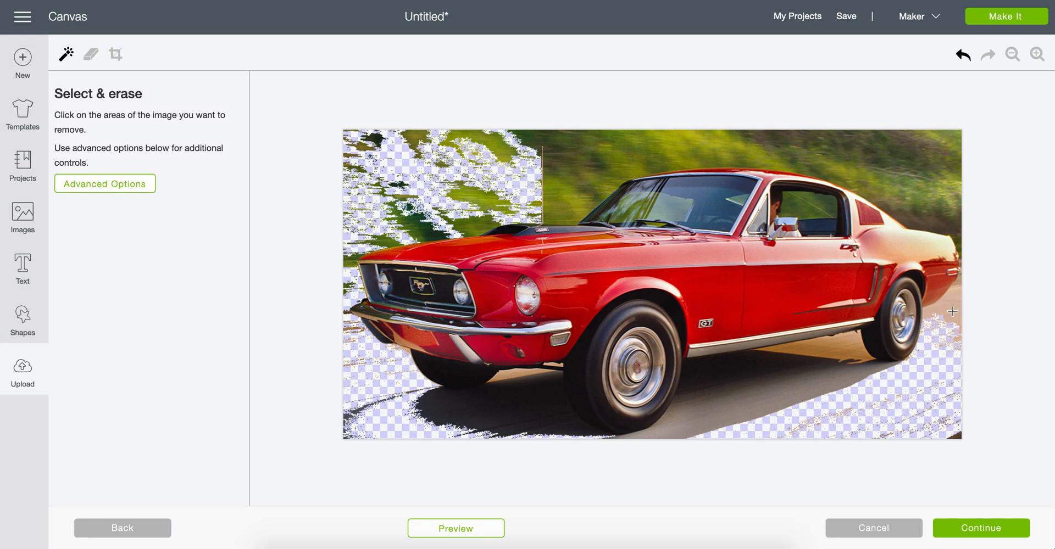
left_click(952, 311)
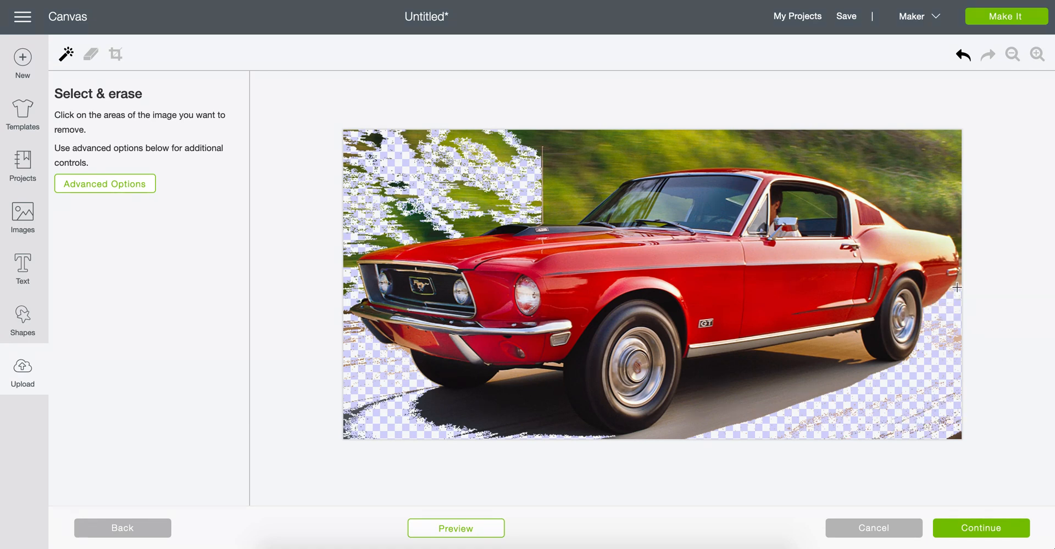
Step: Erase patches of the green hillside above the car's trunk, rear window and roof with Select & erase
left_click(944, 216)
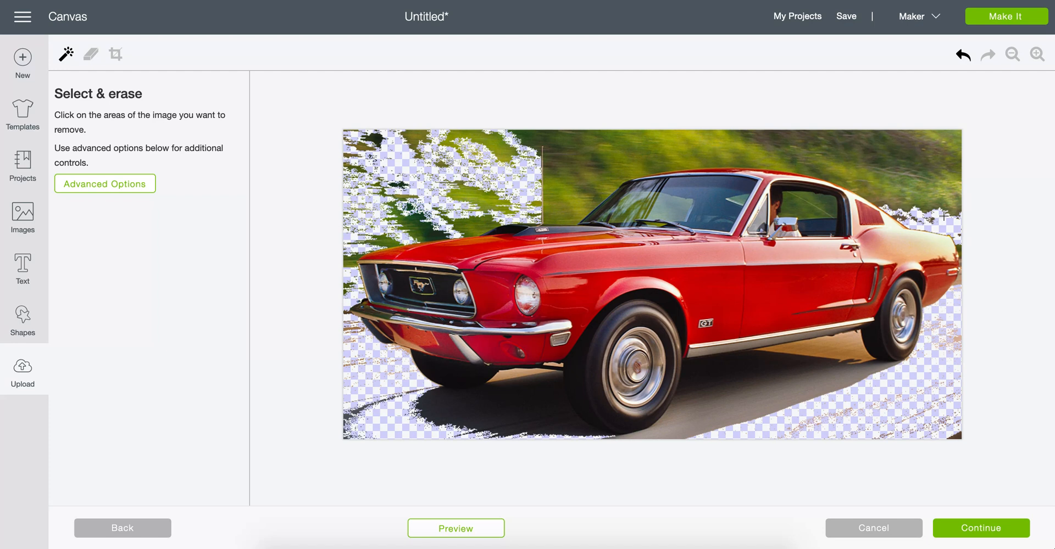
left_click(872, 178)
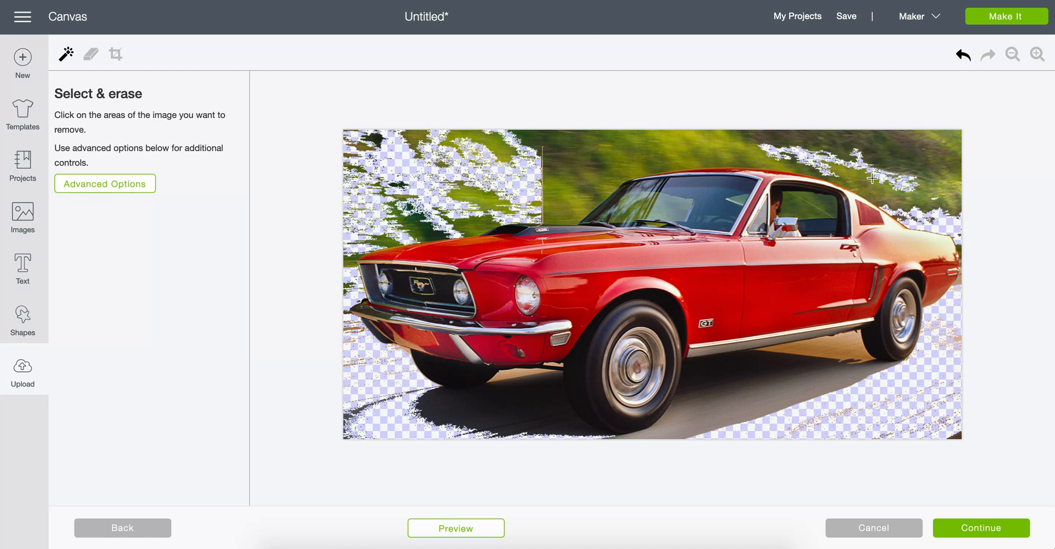
left_click(843, 175)
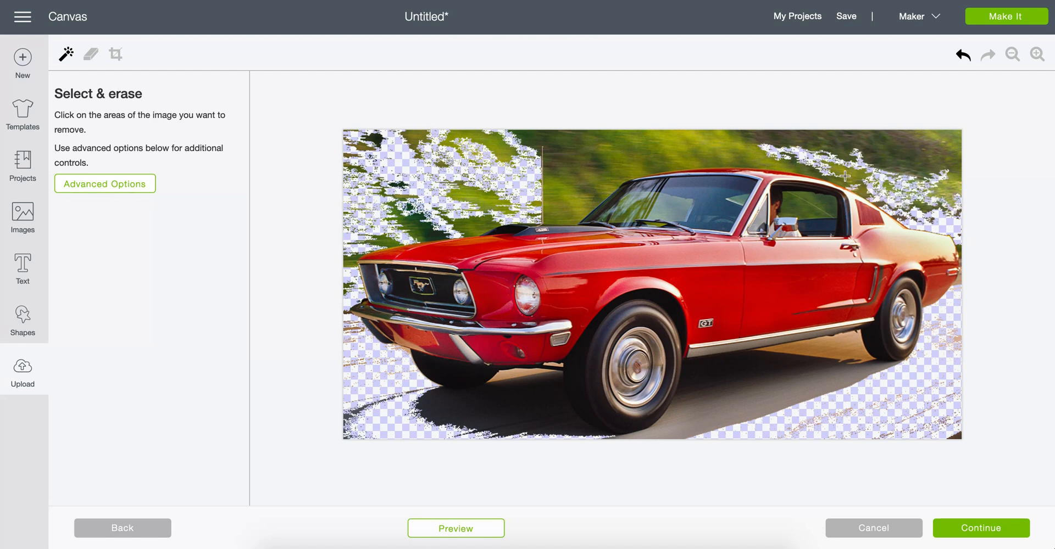
left_click(838, 144)
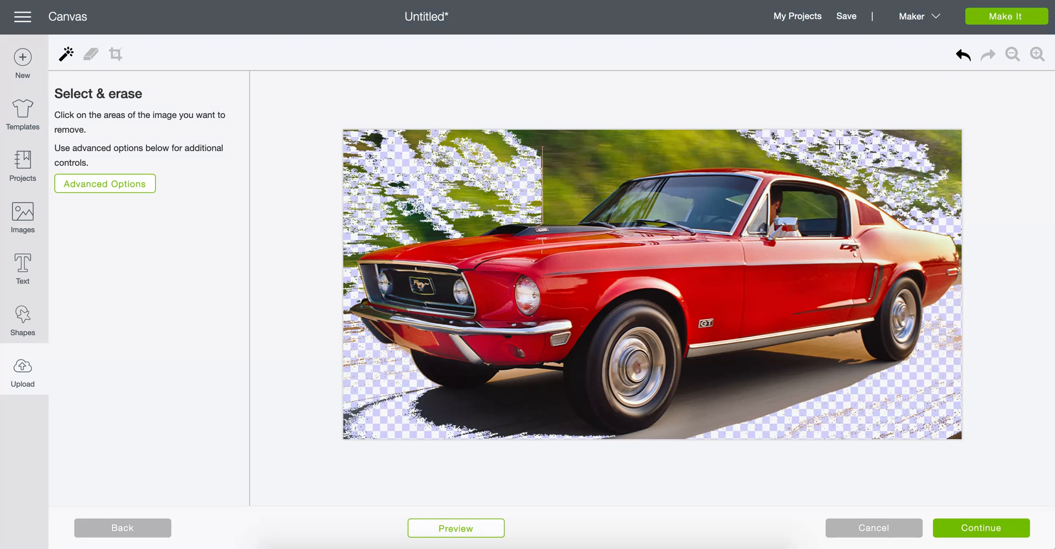
left_click(947, 166)
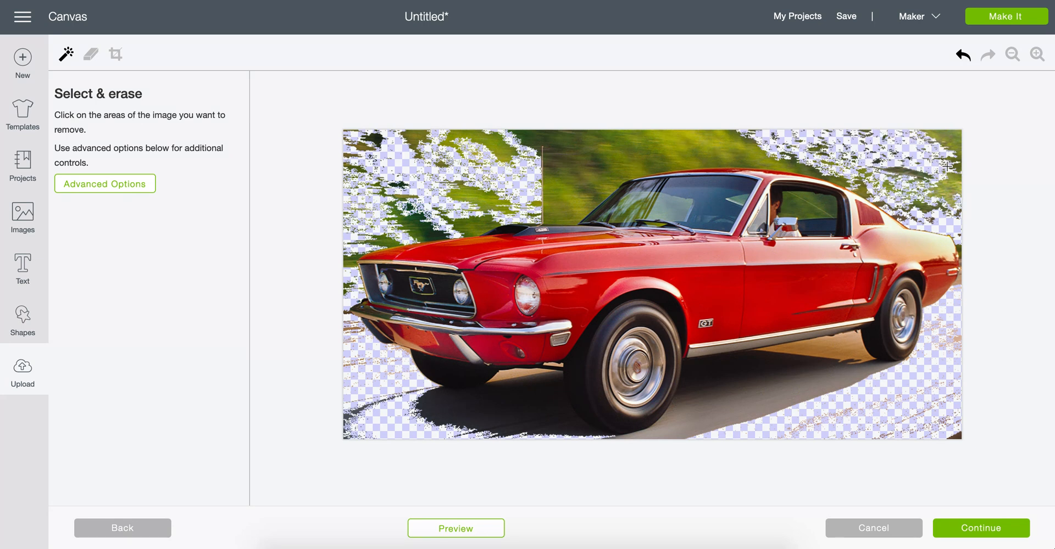
left_click(727, 166)
left_click(679, 154)
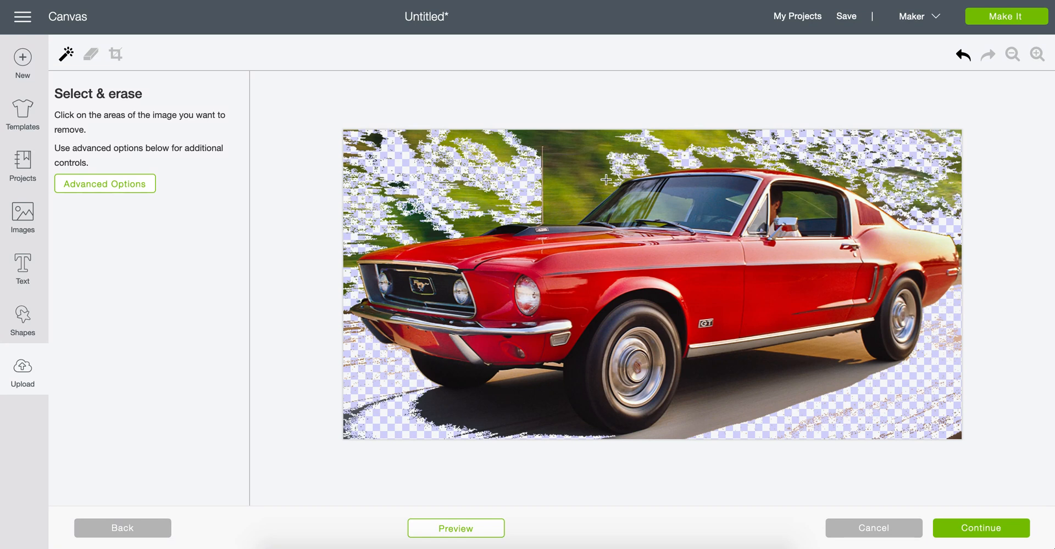
Step: Erase the green hillside patches between the antenna and windshield and along the photo's upper edge above the roof
left_click(608, 183)
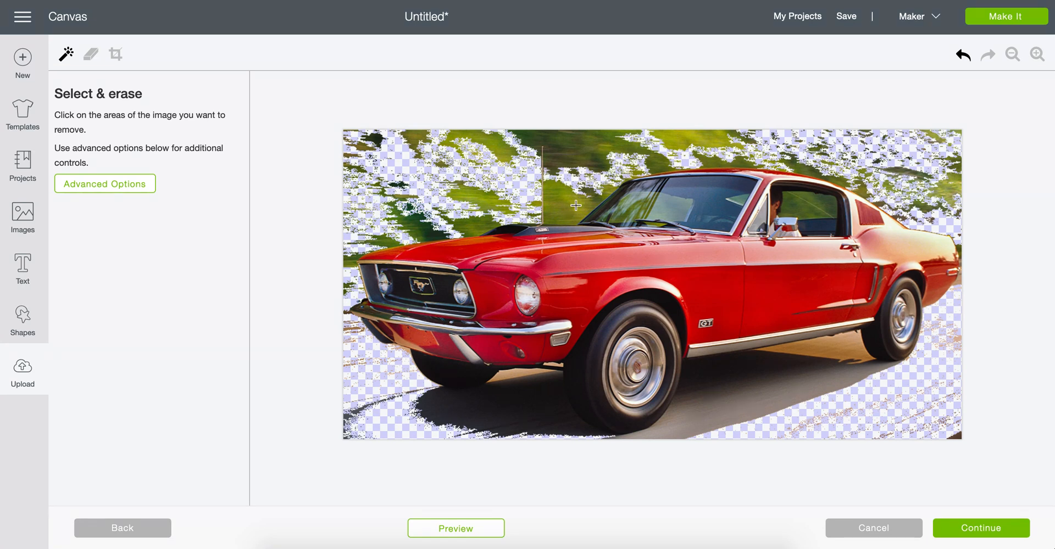
left_click(576, 205)
left_click(562, 208)
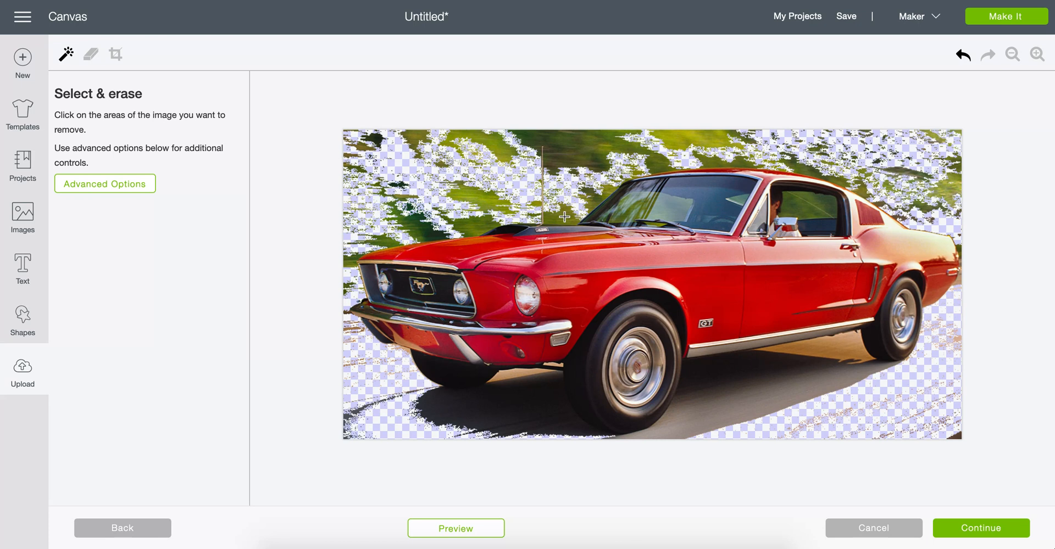
left_click(561, 151)
left_click(598, 141)
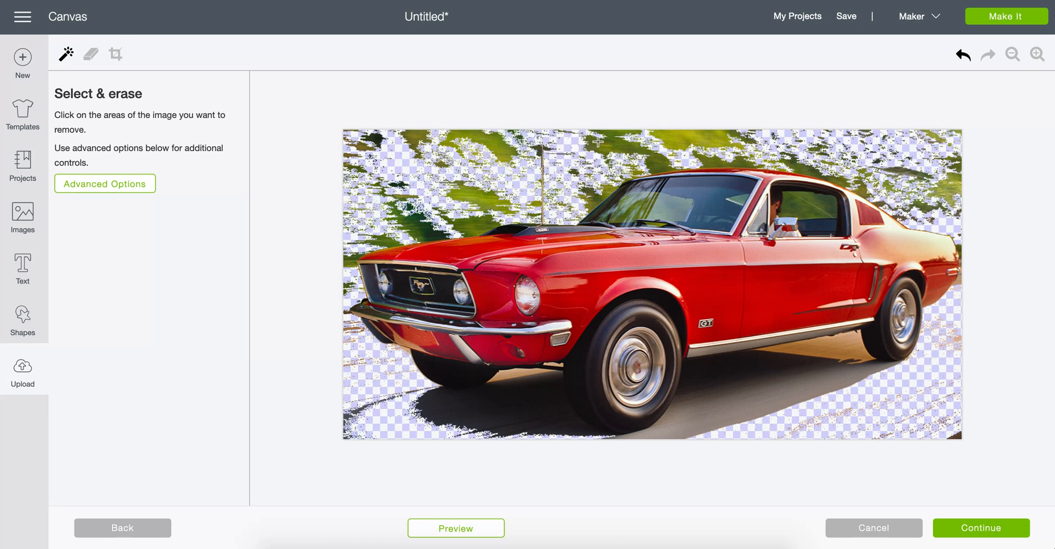
left_click(672, 134)
left_click(679, 137)
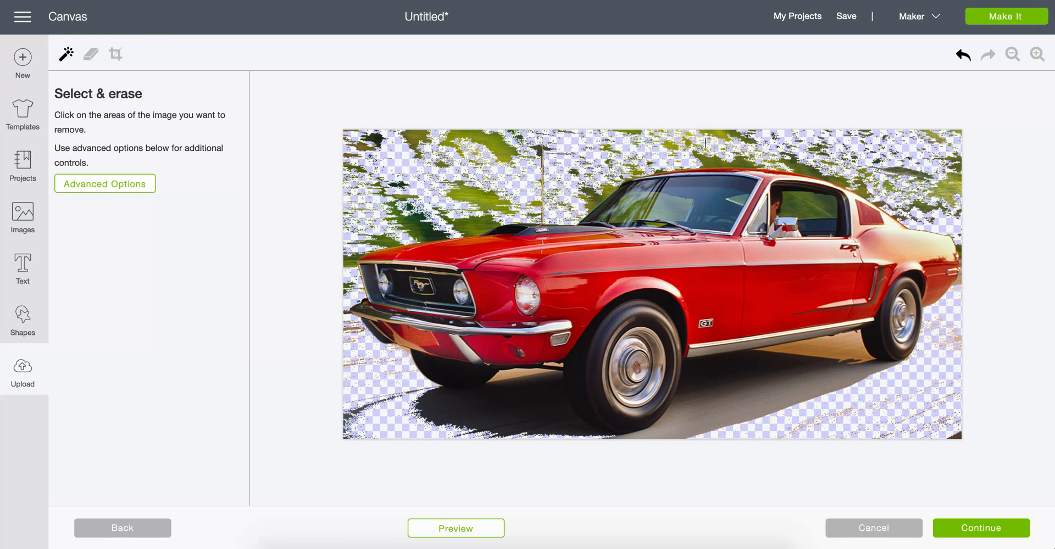
left_click(705, 159)
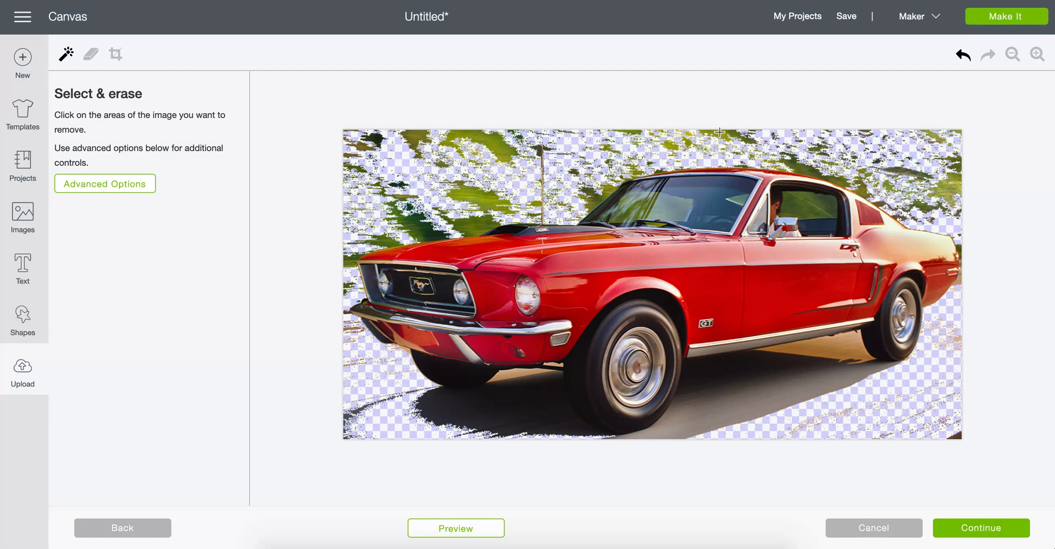
Step: Erase the dark green hillside patches along the front of the hood and above it near the photo's upper edge
left_click(475, 228)
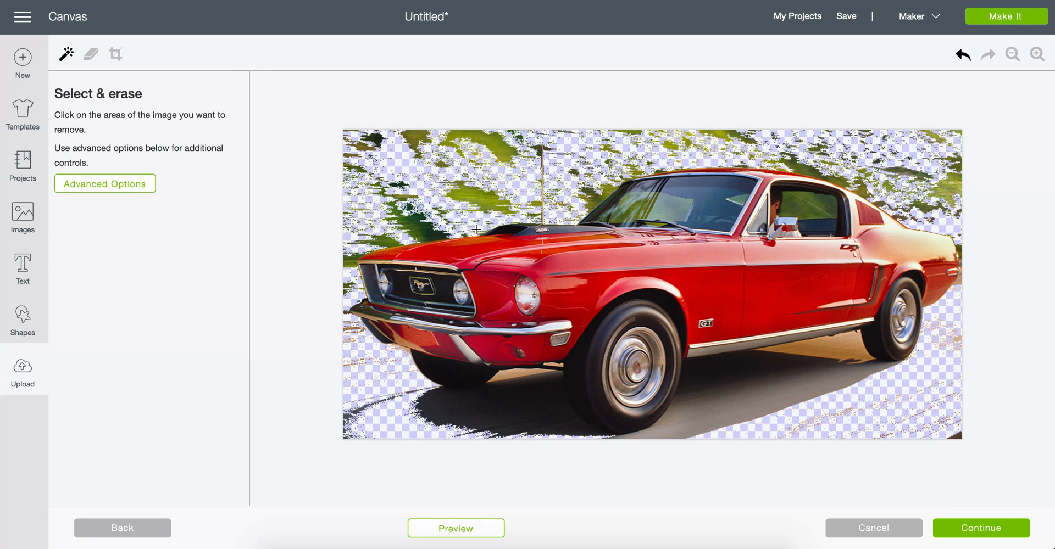
left_click(431, 232)
left_click(419, 232)
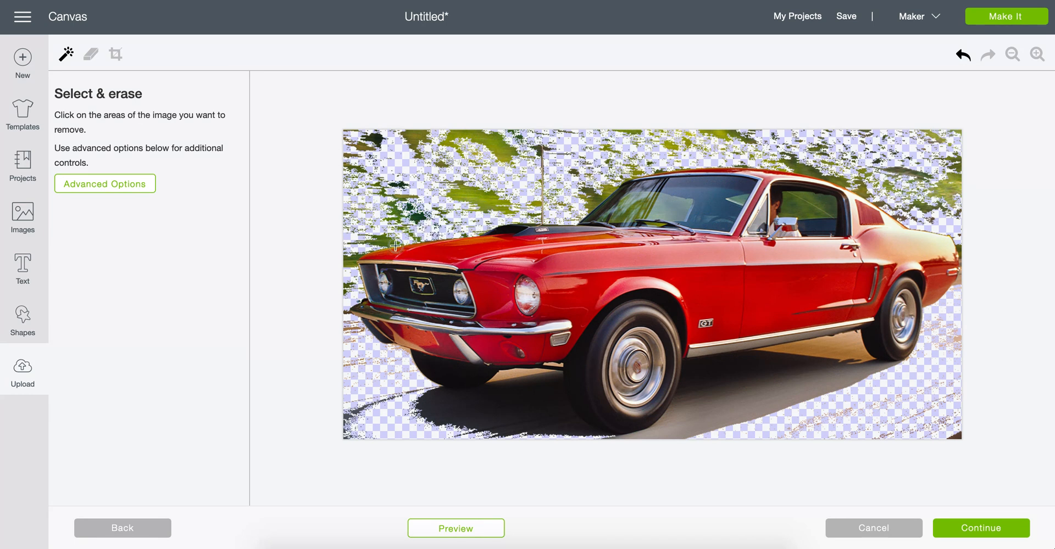
left_click(395, 246)
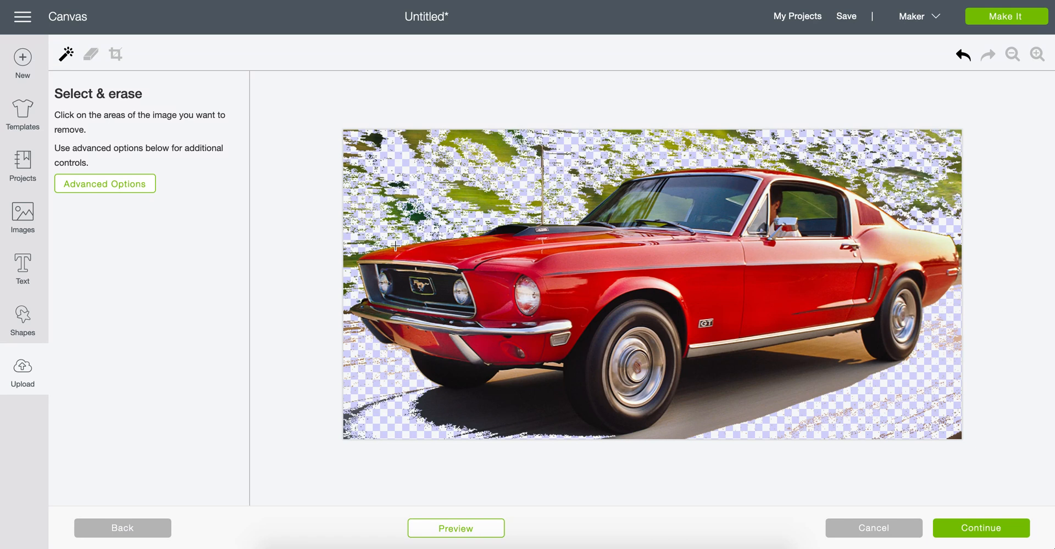
left_click(363, 243)
left_click(351, 257)
left_click(494, 136)
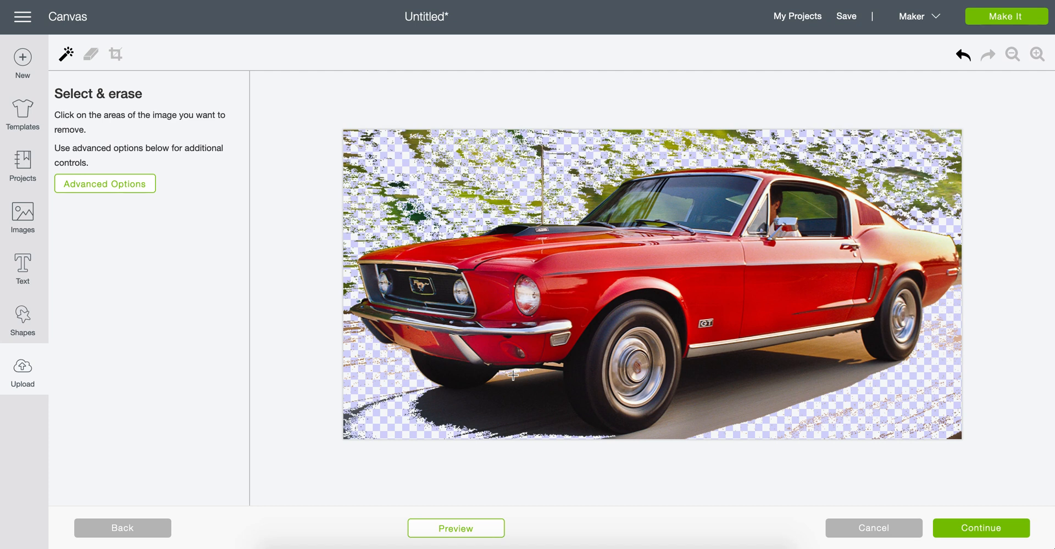
Step: Erase road patches beneath the car, between the front wheels and below the sill near the rear wheel
left_click(513, 375)
left_click(859, 354)
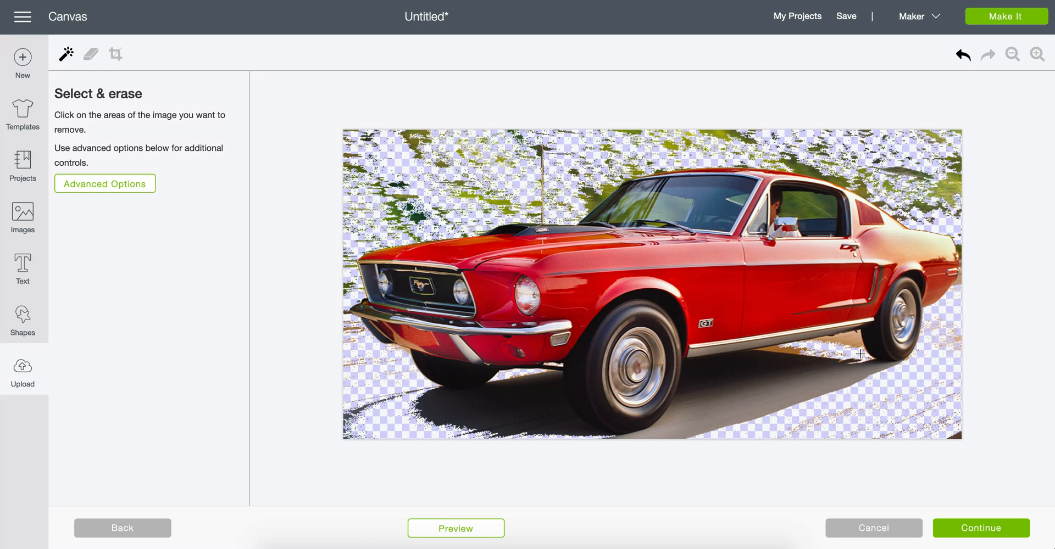
left_click(854, 336)
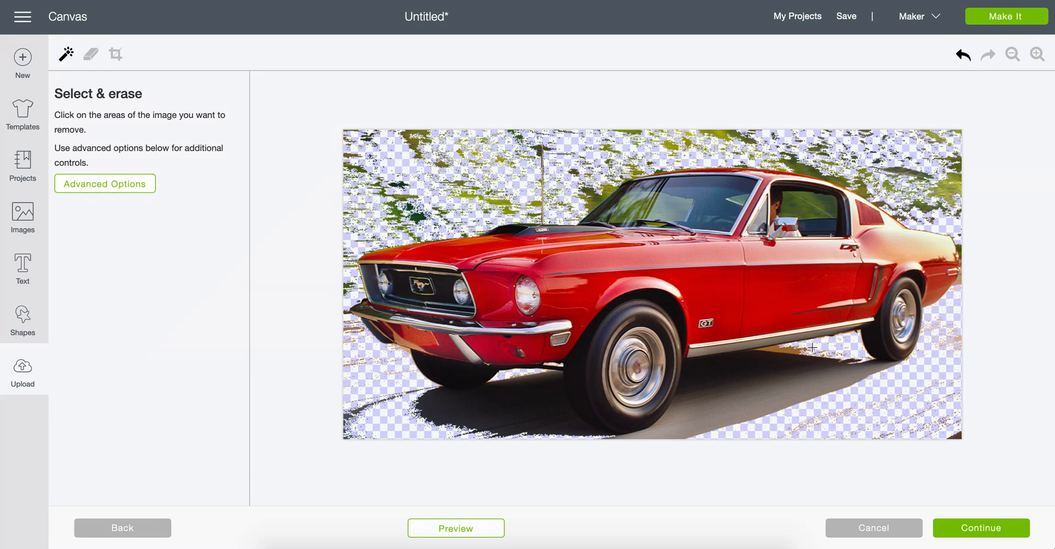
left_click(783, 351)
Step: Switch to the Erase tool, enlarge the eraser, and remove the hillside remnants above the hood and around the antenna
left_click(90, 53)
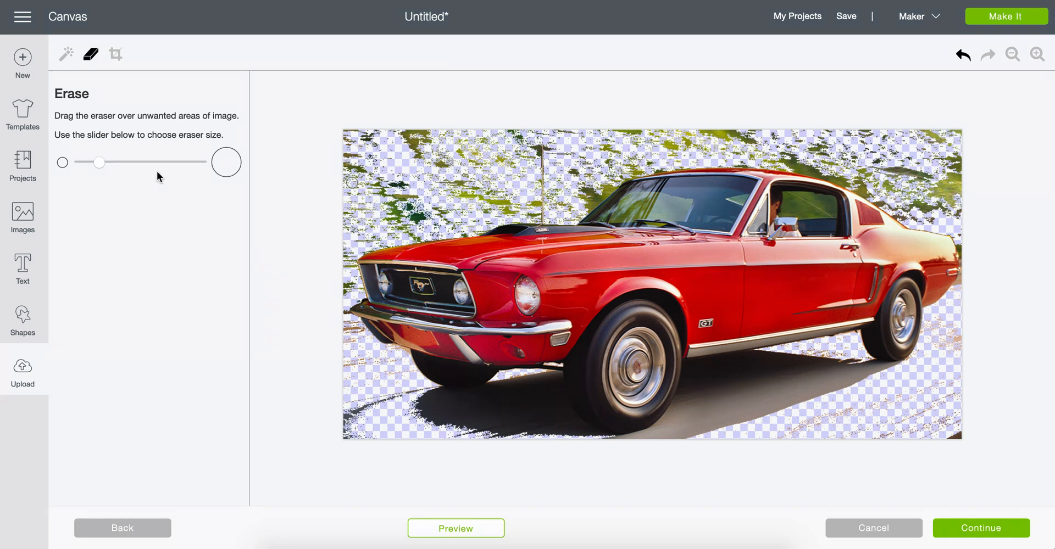
left_click_drag(99, 162, 126, 162)
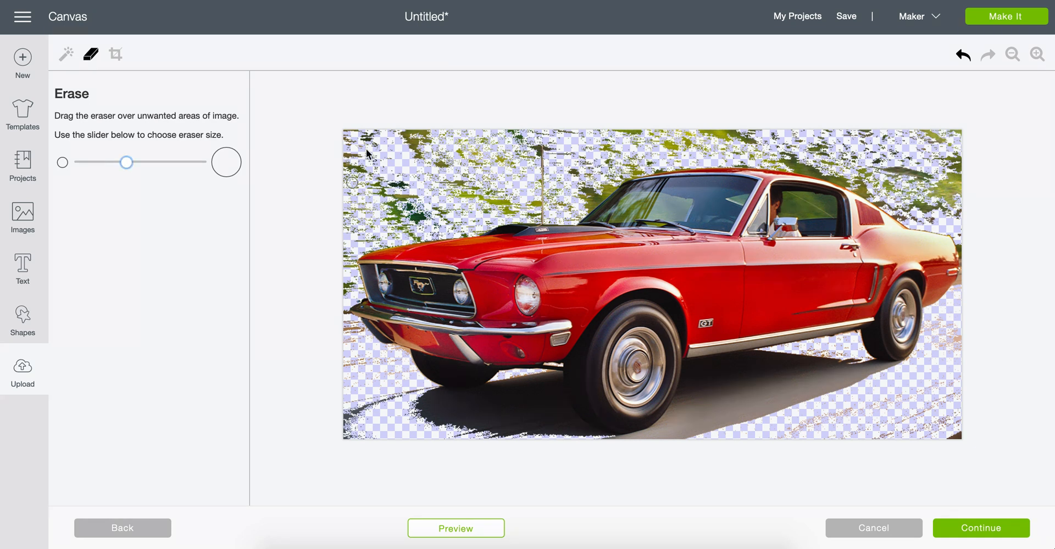
left_click(167, 163)
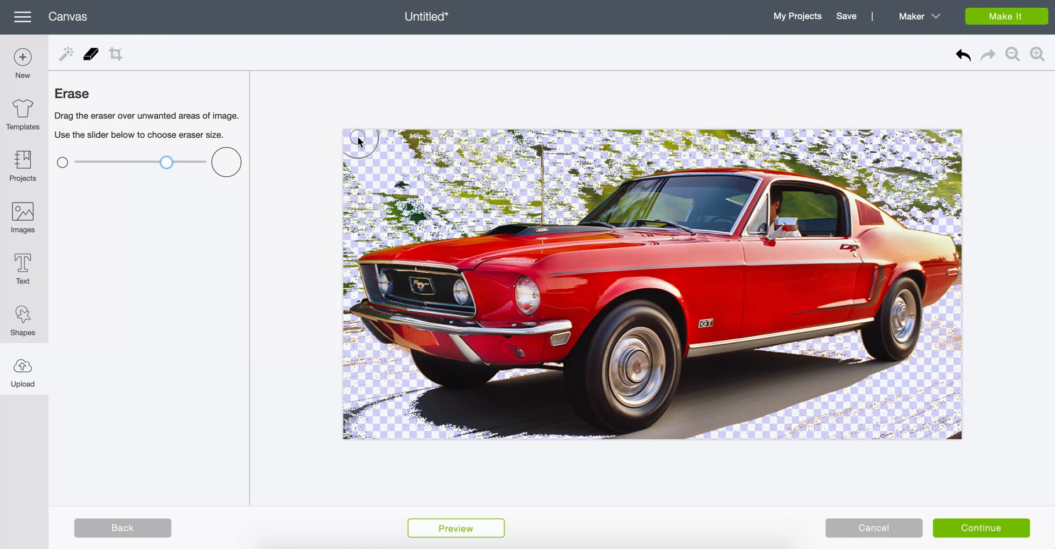
left_click_drag(357, 136, 353, 219)
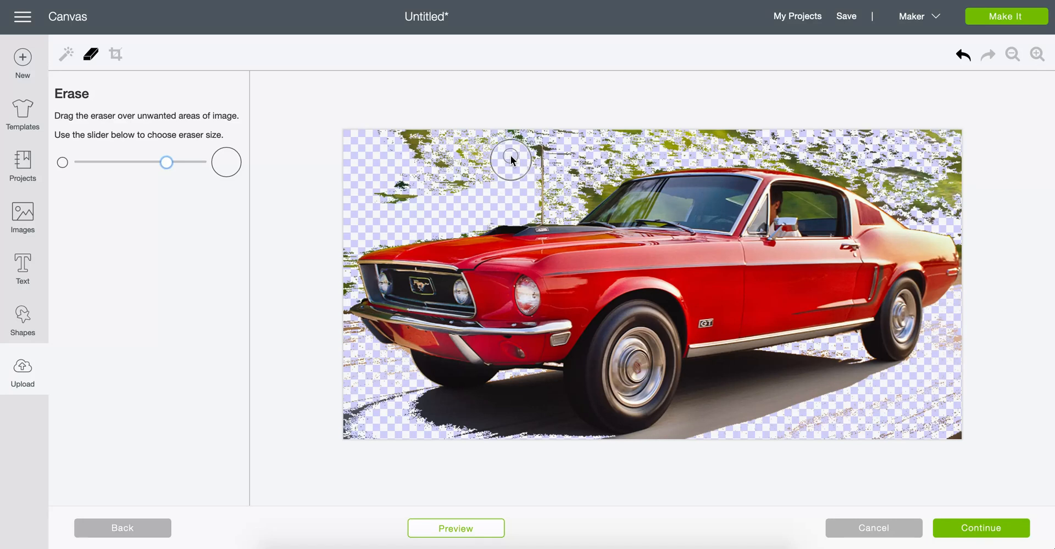
mouse_move(510, 159)
left_mouse_down()
mouse_move(421, 194)
mouse_move(486, 146)
mouse_move(389, 147)
left_mouse_up()
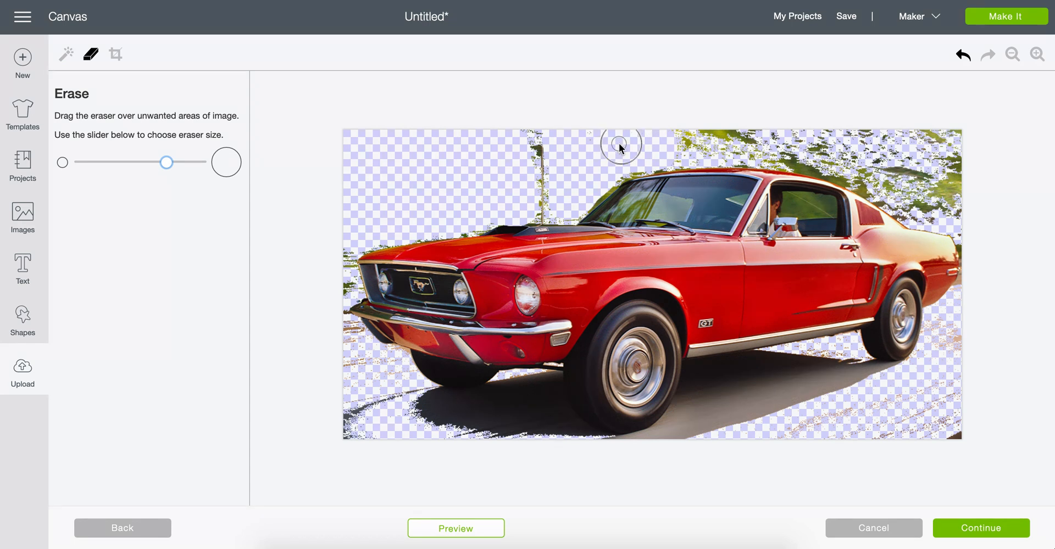
Step: Erase the remaining hillside above the car's roof and behind its rear window with the large eraser
left_click_drag(656, 142, 731, 144)
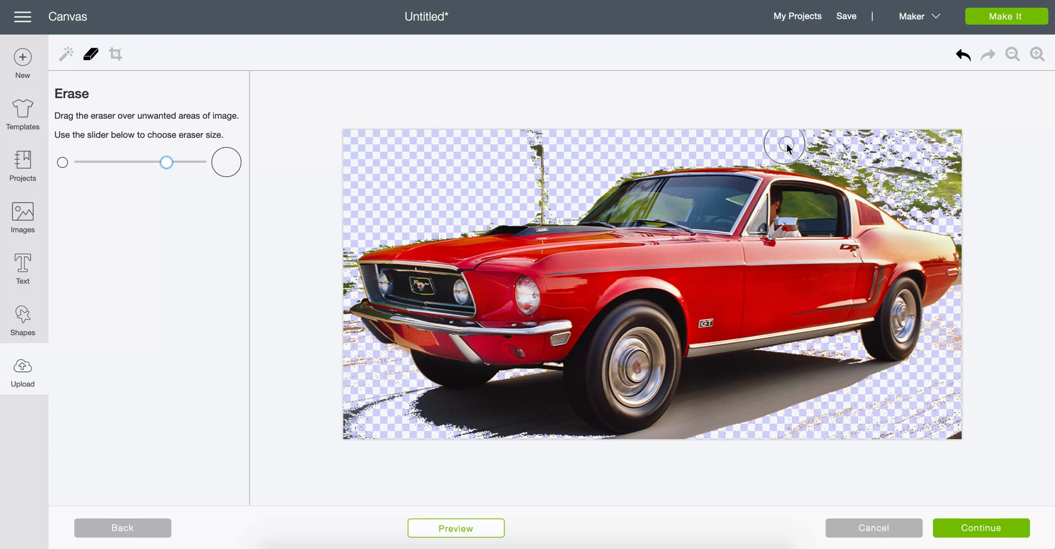
left_click_drag(834, 153, 851, 158)
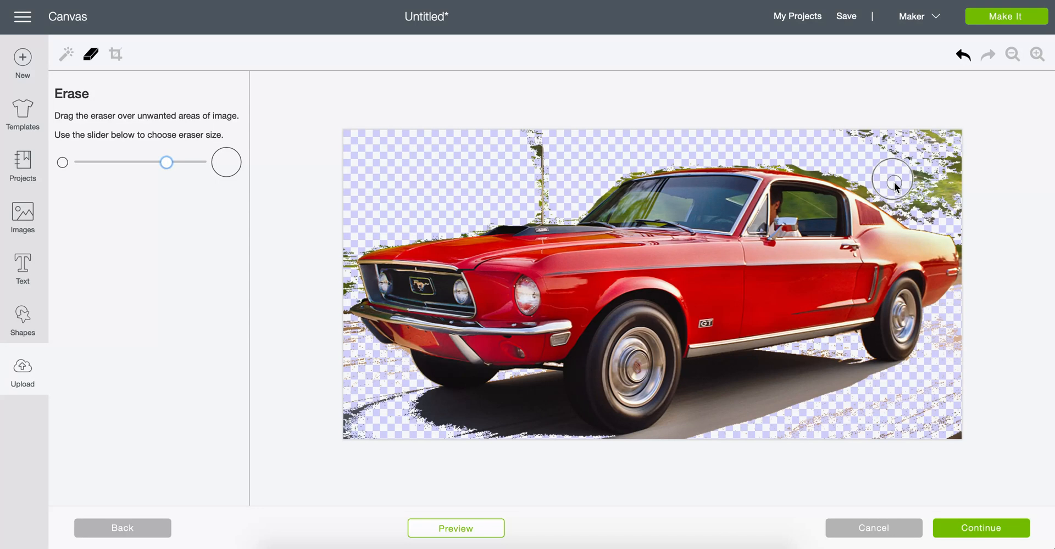
mouse_move(894, 183)
left_mouse_down()
mouse_move(935, 208)
mouse_move(947, 160)
mouse_move(927, 139)
left_mouse_up()
mouse_move(854, 136)
left_mouse_down()
mouse_move(945, 146)
mouse_move(955, 134)
mouse_move(896, 272)
left_mouse_up()
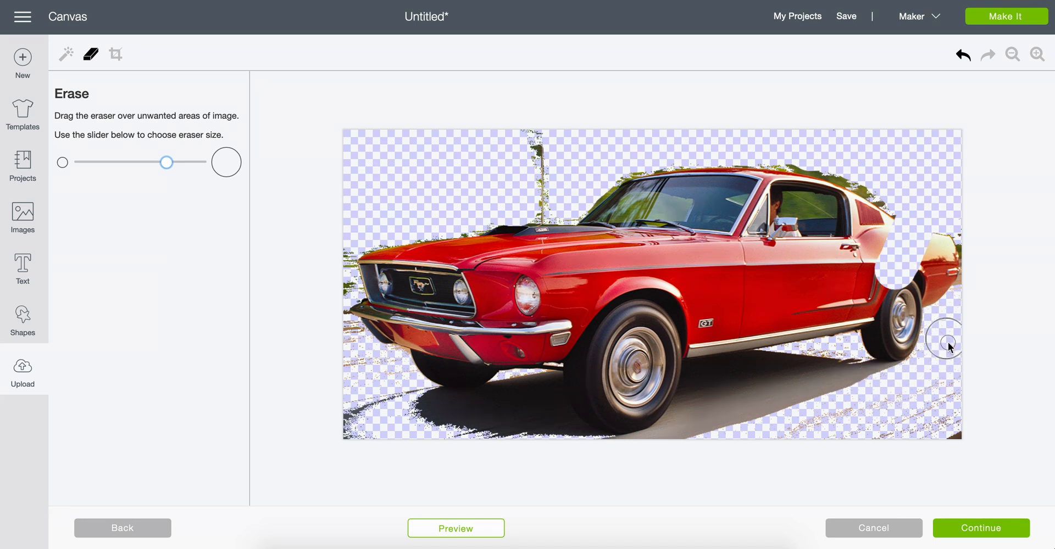
Step: Erase the road and shadow behind, beneath and in front of the car, and reduce the eraser size
mouse_move(948, 341)
left_mouse_down()
mouse_move(952, 428)
mouse_move(818, 438)
mouse_move(792, 427)
mouse_move(902, 400)
left_mouse_up()
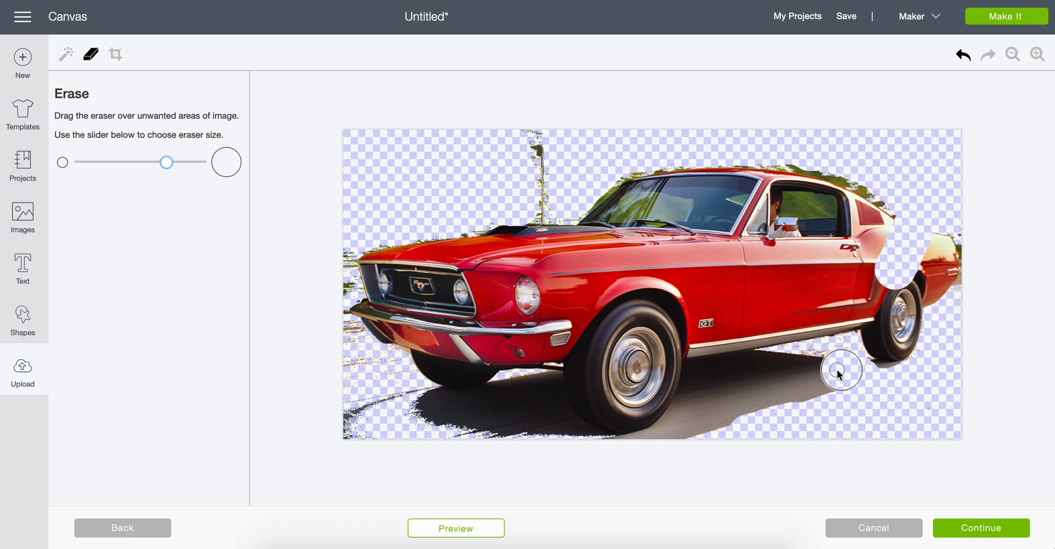
mouse_move(806, 373)
left_mouse_down()
mouse_move(769, 382)
mouse_move(737, 422)
left_mouse_up()
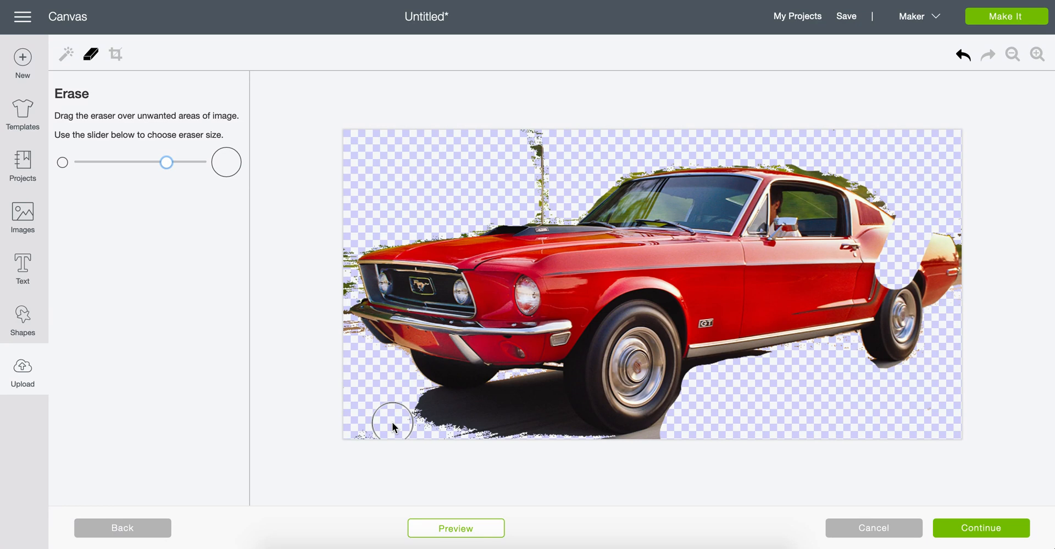
left_click_drag(391, 422, 545, 430)
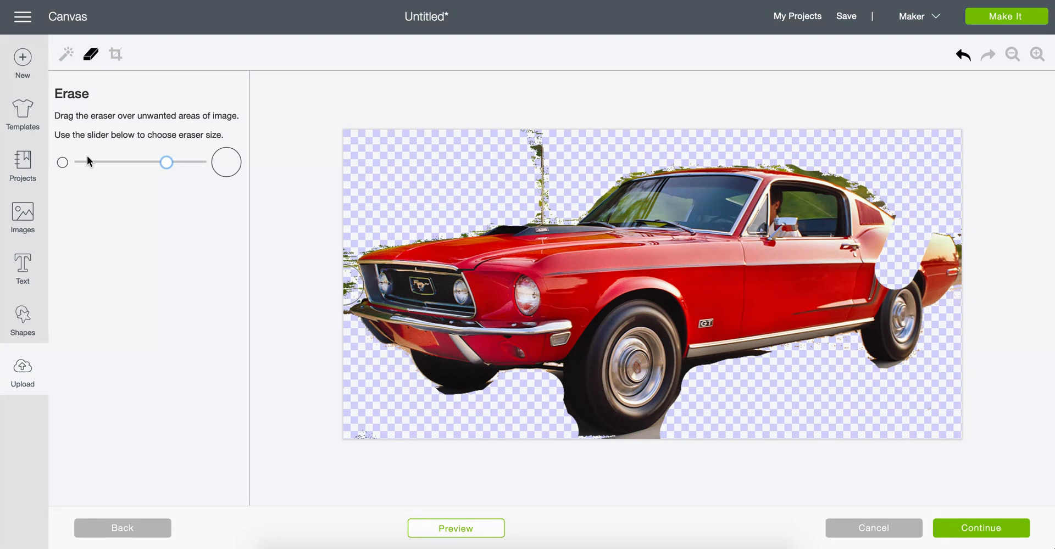
left_click(121, 162)
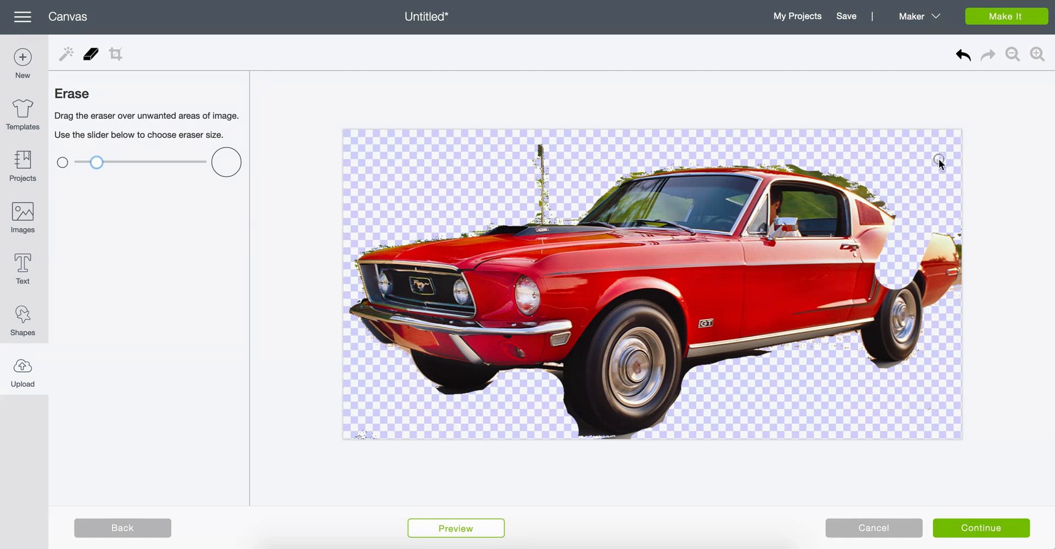
Step: Undo the eraser strokes that cut into the car's rear and removed the surrounding road and hillside above the roof
left_click(961, 57)
left_click(961, 57)
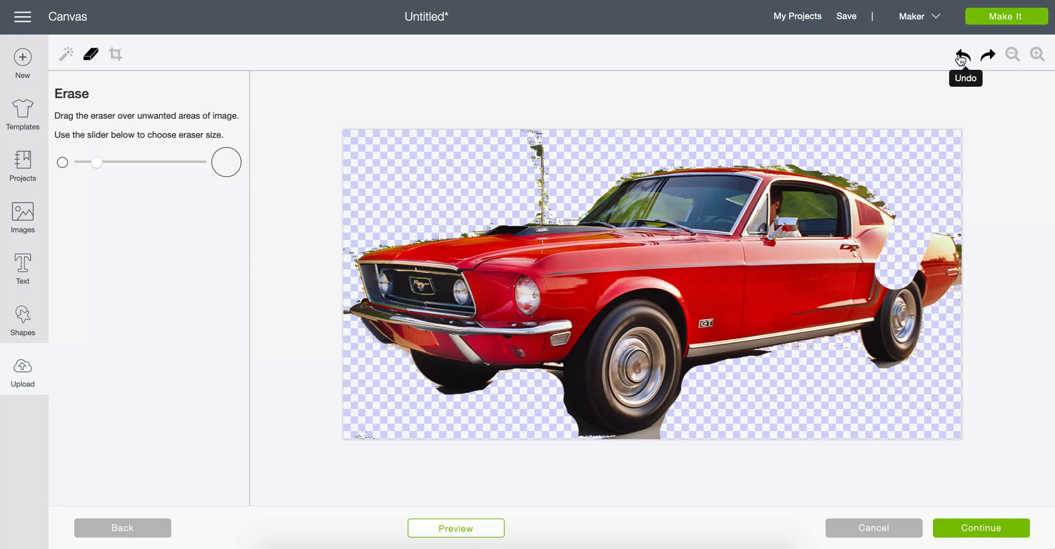
left_click(961, 57)
left_click(961, 56)
left_click(961, 57)
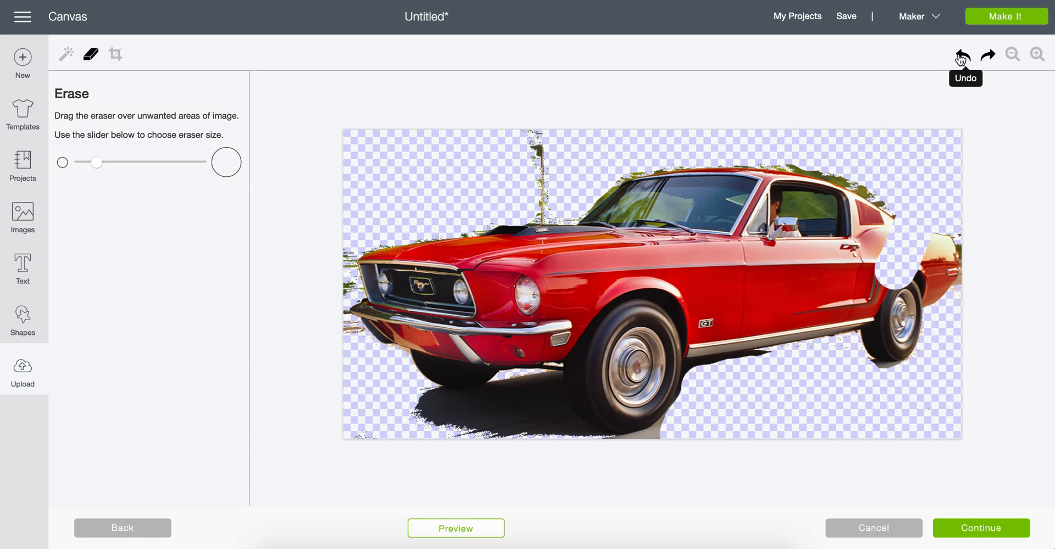
left_click(961, 57)
left_click(961, 56)
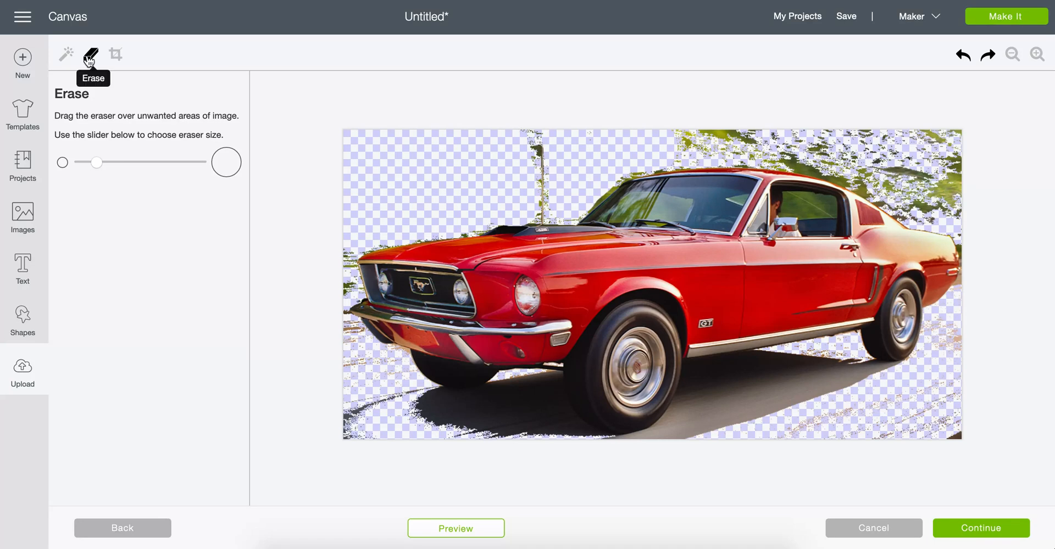
Step: Enlarge the eraser and remove the hillside above the roof and trunk and the road behind the front wheel
left_click(165, 163)
mouse_move(652, 175)
left_mouse_down()
mouse_move(687, 144)
mouse_move(741, 141)
left_mouse_up()
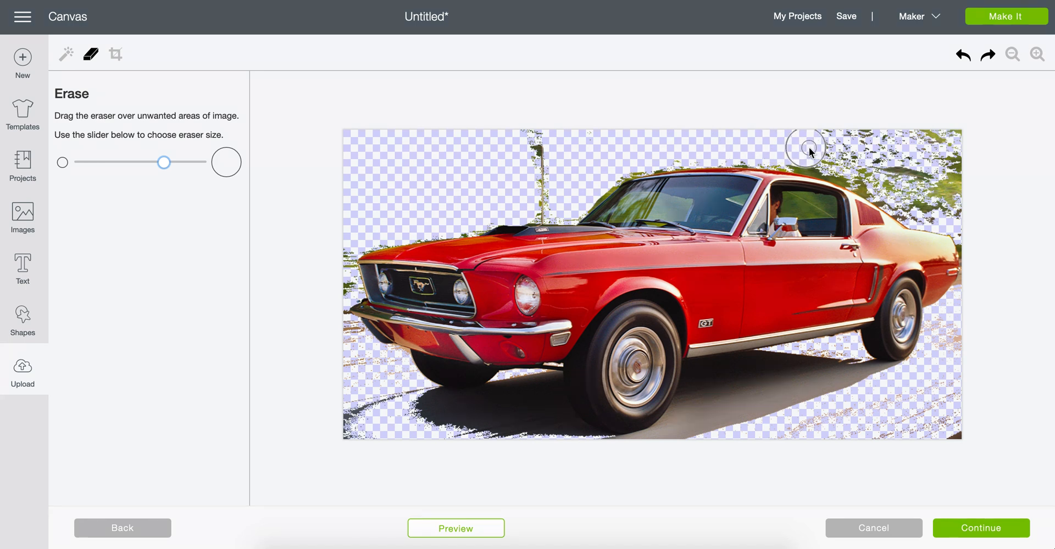
mouse_move(861, 163)
left_mouse_down()
mouse_move(942, 213)
mouse_move(949, 186)
mouse_move(877, 150)
mouse_move(928, 168)
mouse_move(931, 136)
left_mouse_up()
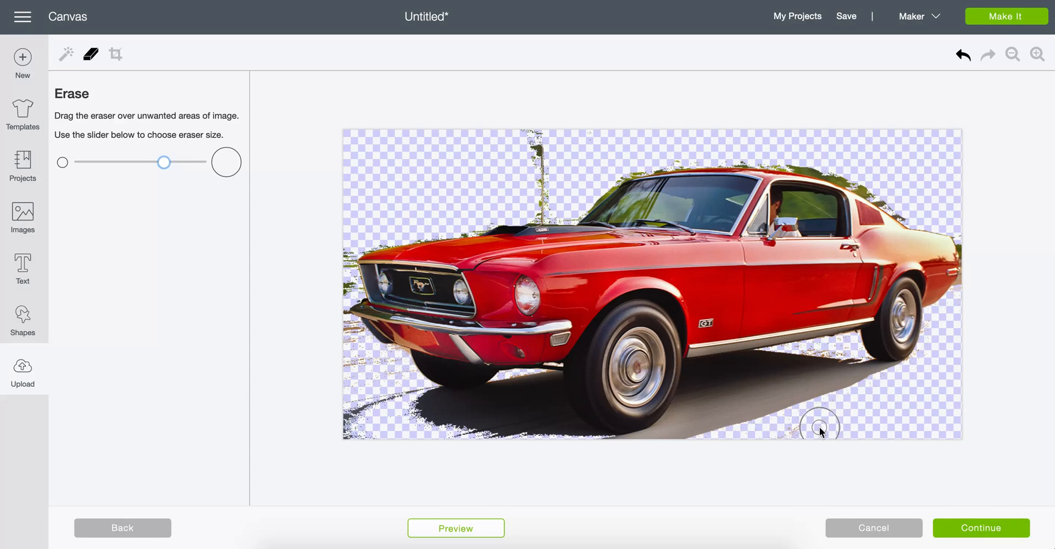
mouse_move(820, 427)
left_mouse_down()
mouse_move(688, 433)
mouse_move(702, 401)
mouse_move(732, 378)
mouse_move(785, 367)
mouse_move(754, 402)
mouse_move(824, 368)
mouse_move(850, 369)
mouse_move(854, 388)
mouse_move(779, 408)
left_mouse_up()
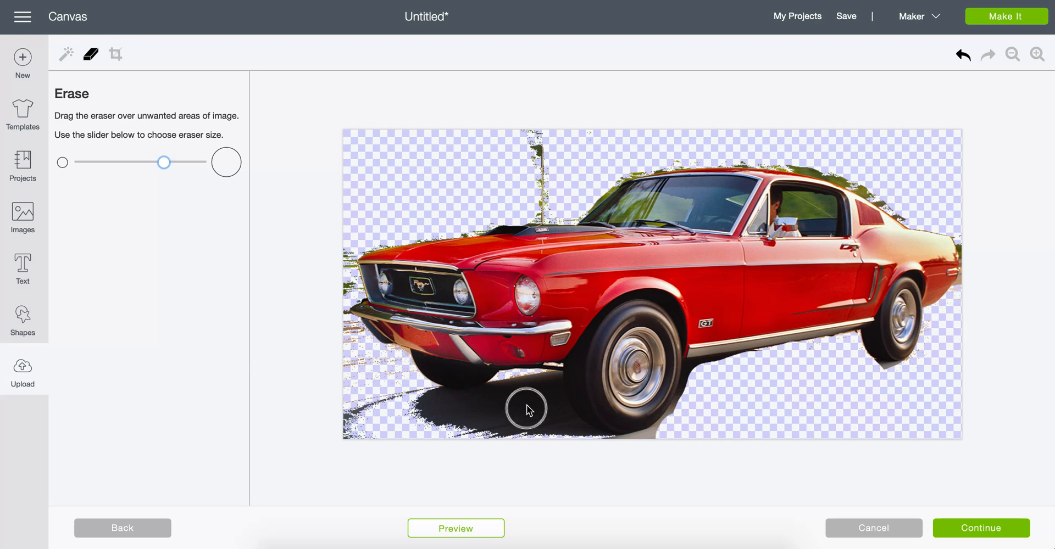
Step: Erase the shadow and road beneath and in front of the car, and use a smaller eraser on specks around the front bumper and upper antenna
left_click(537, 390)
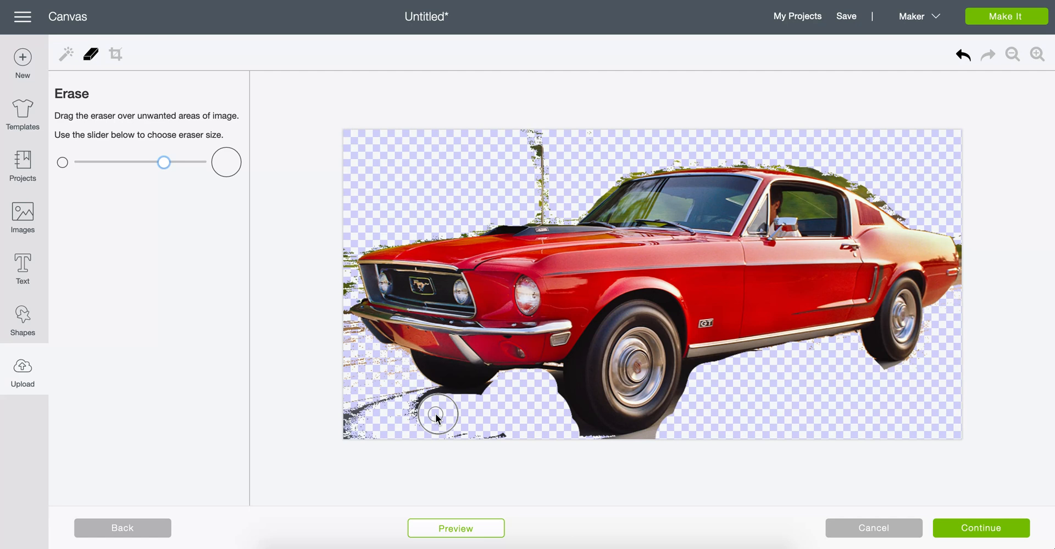
left_click_drag(364, 430, 509, 431)
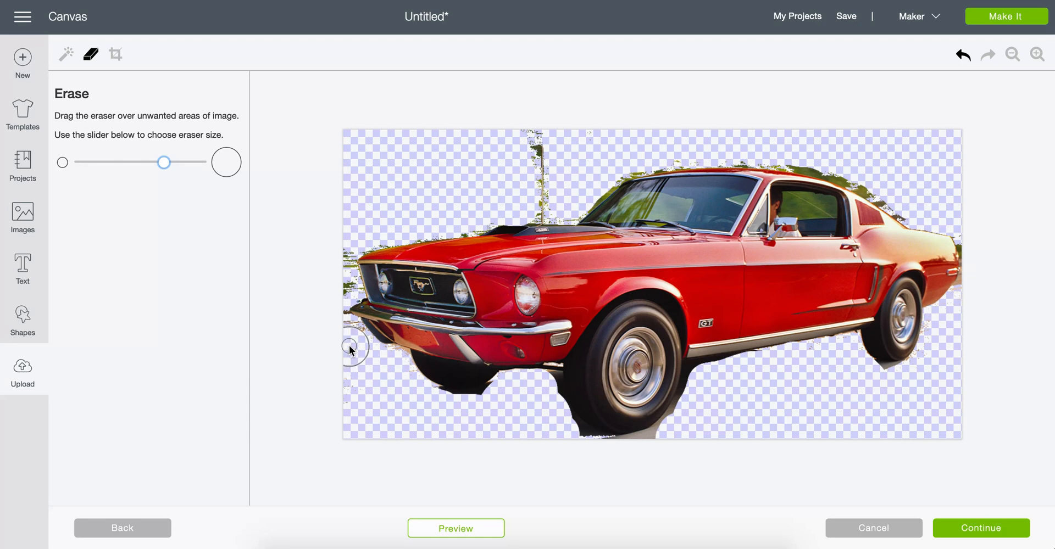
left_click(100, 158)
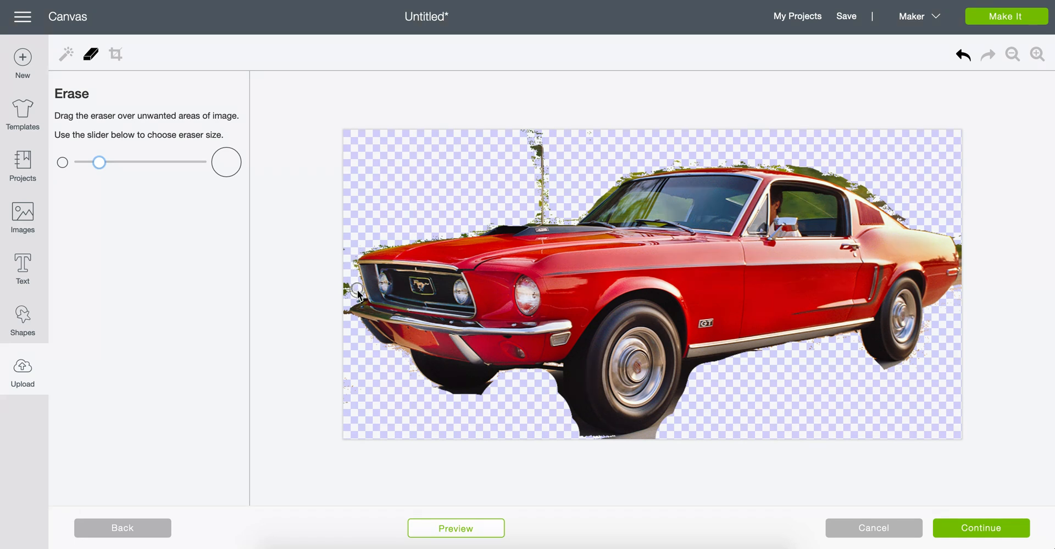
left_click_drag(358, 294, 345, 283)
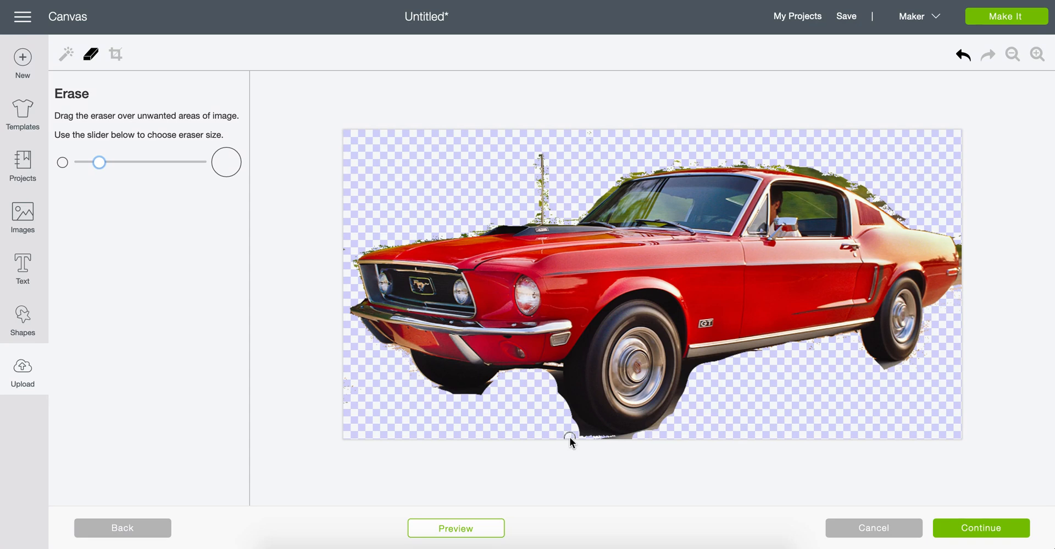
Step: Check the cutout in the preview, and erase the foliage fringe along the hood and around the antenna at close zoom
left_click(457, 533)
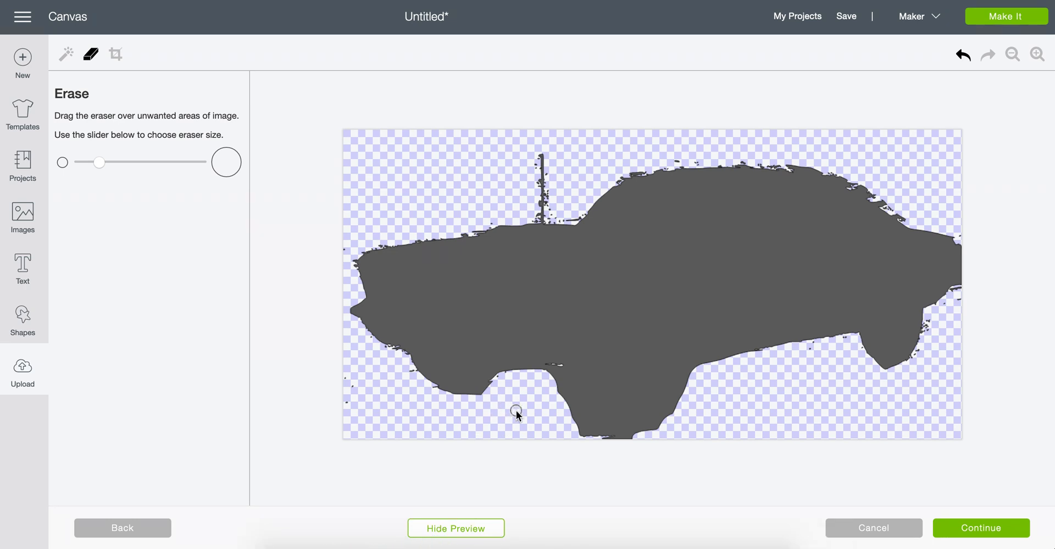
left_click(394, 421)
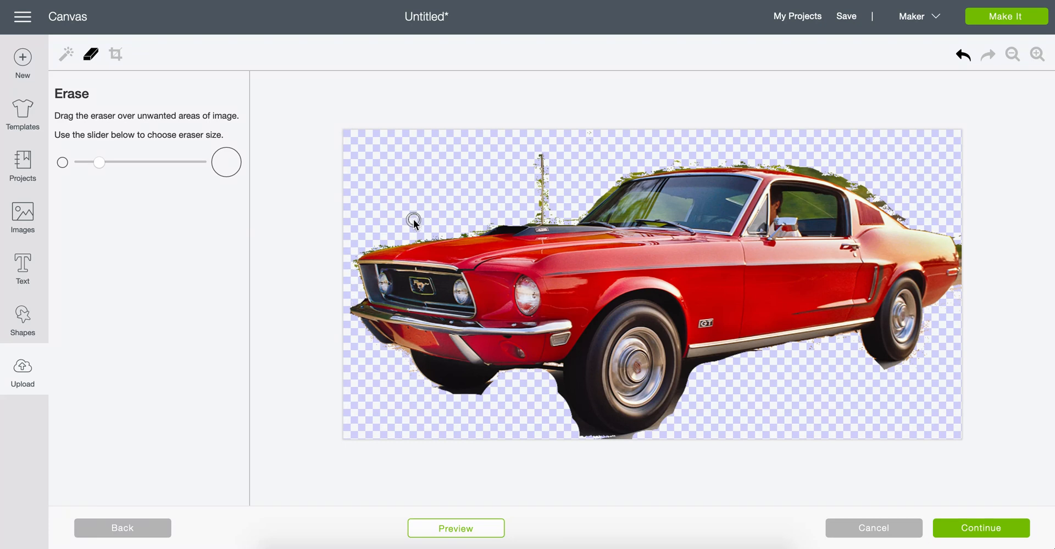
left_click(1039, 55)
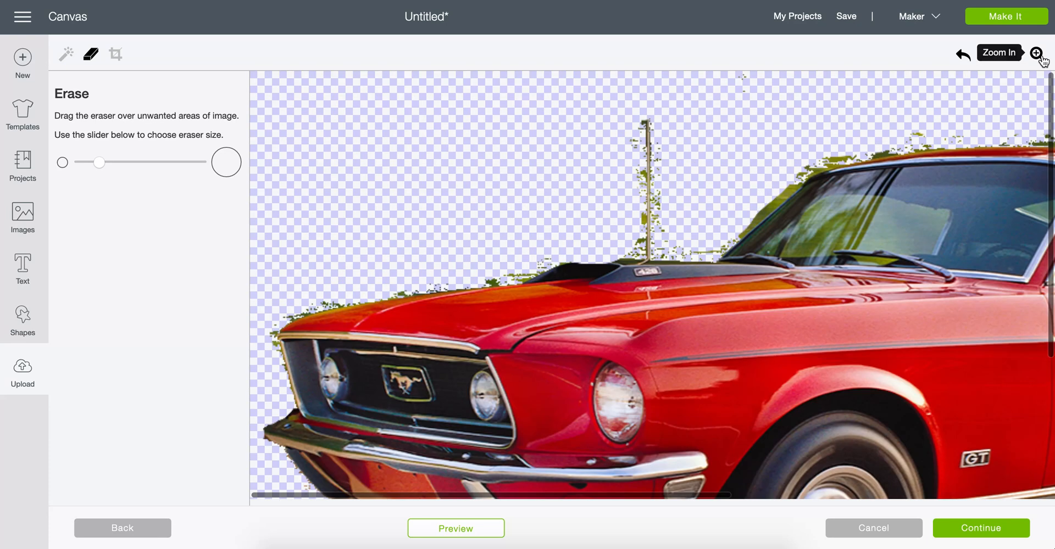
left_click(1038, 54)
scroll(829, 241, "down", 3)
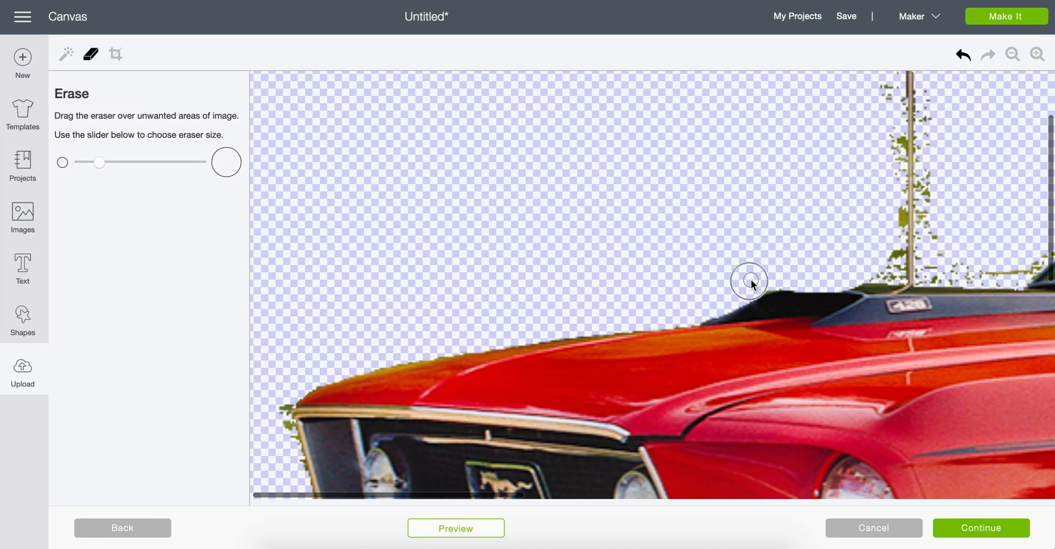
scroll(793, 245, "right", 5)
scroll(793, 245, "up", 2)
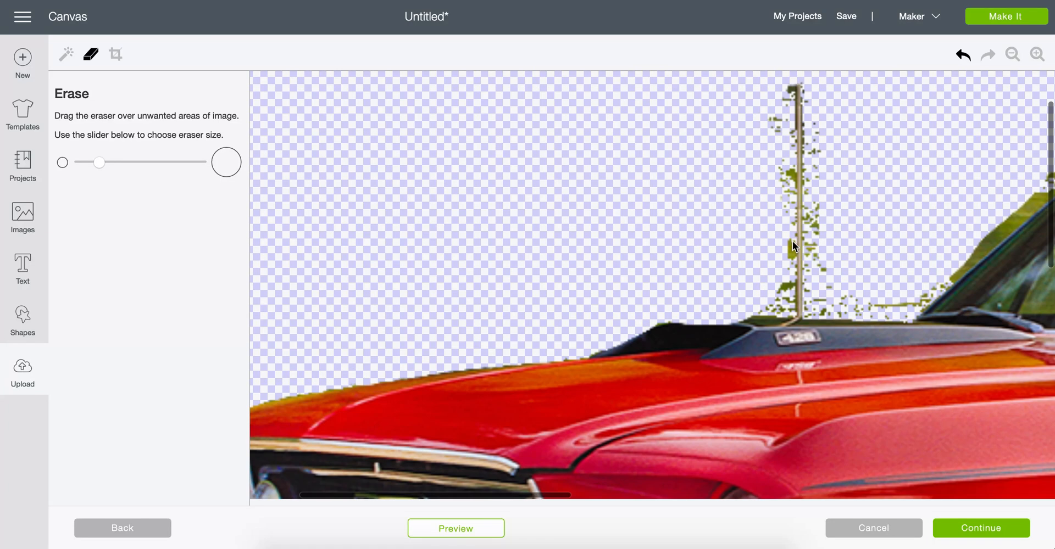
scroll(667, 343, "right", 4)
scroll(667, 343, "up", 3)
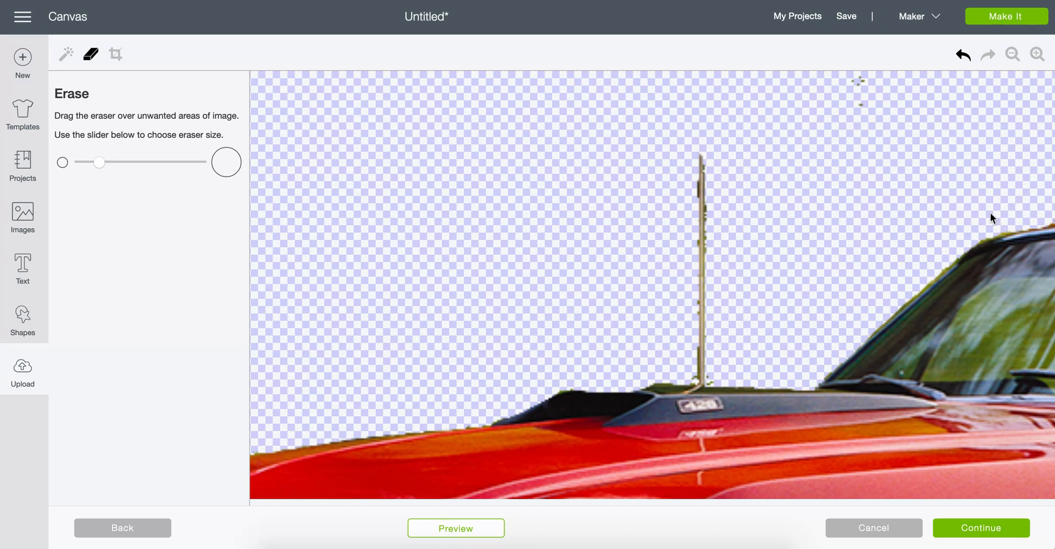
Step: Erase the stray specks above the windshield and the foliage fringe along the car's roofline
scroll(990, 217, "right", 2)
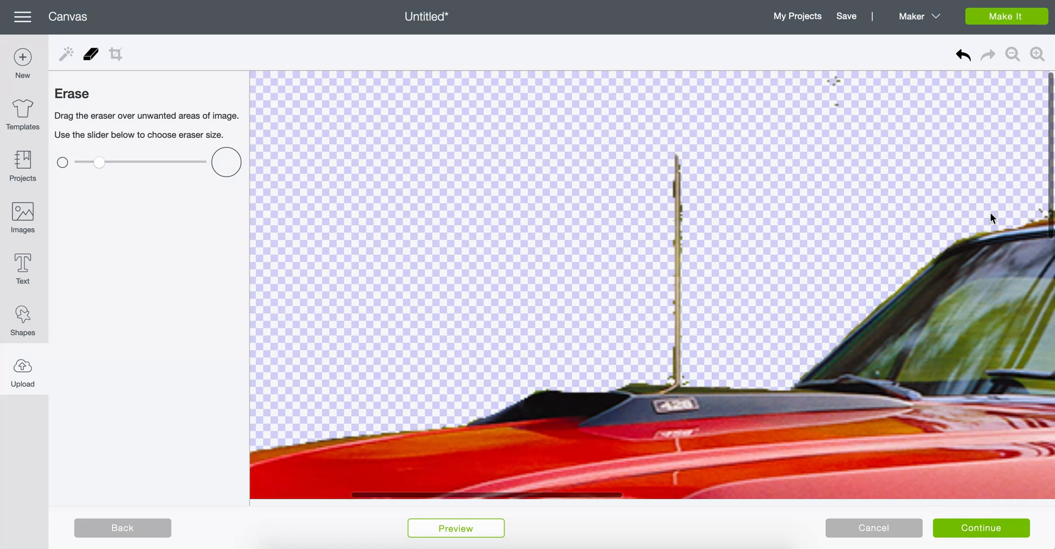
scroll(990, 213, "right", 10)
scroll(990, 213, "right", 1)
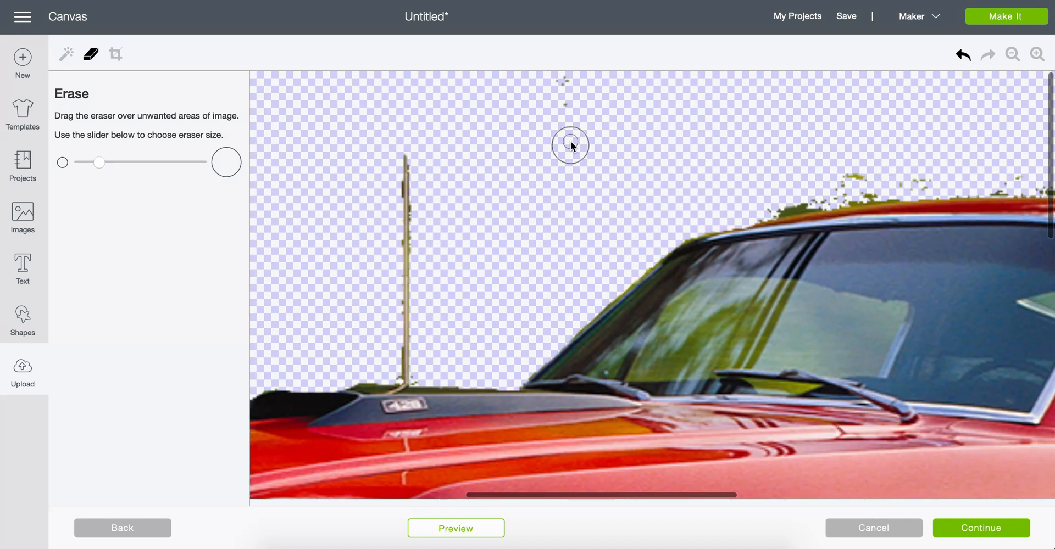
left_click_drag(562, 80, 565, 104)
scroll(545, 153, "right", 8)
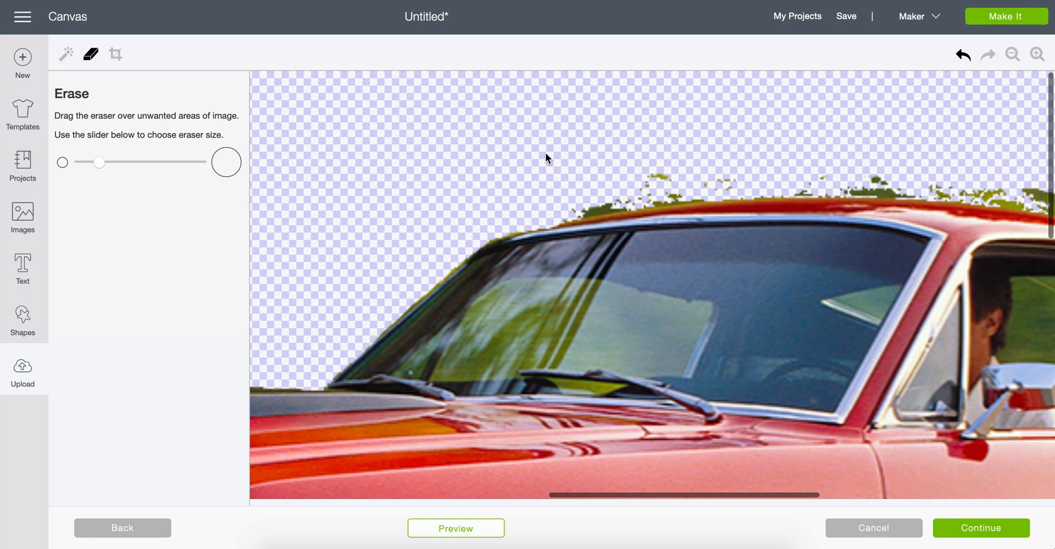
scroll(545, 152, "right", 8)
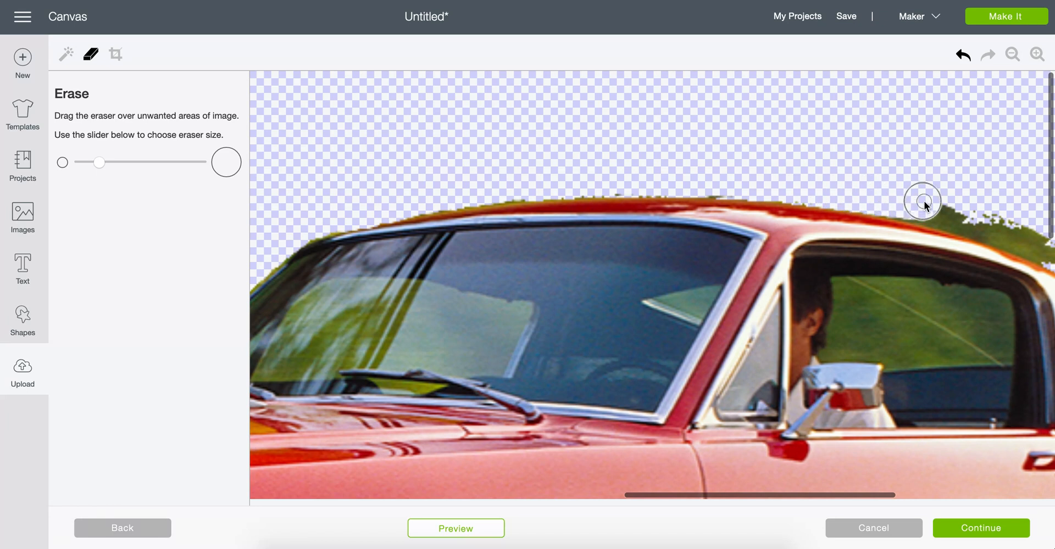
left_click_drag(923, 201, 1026, 229)
scroll(938, 186, "right", 2)
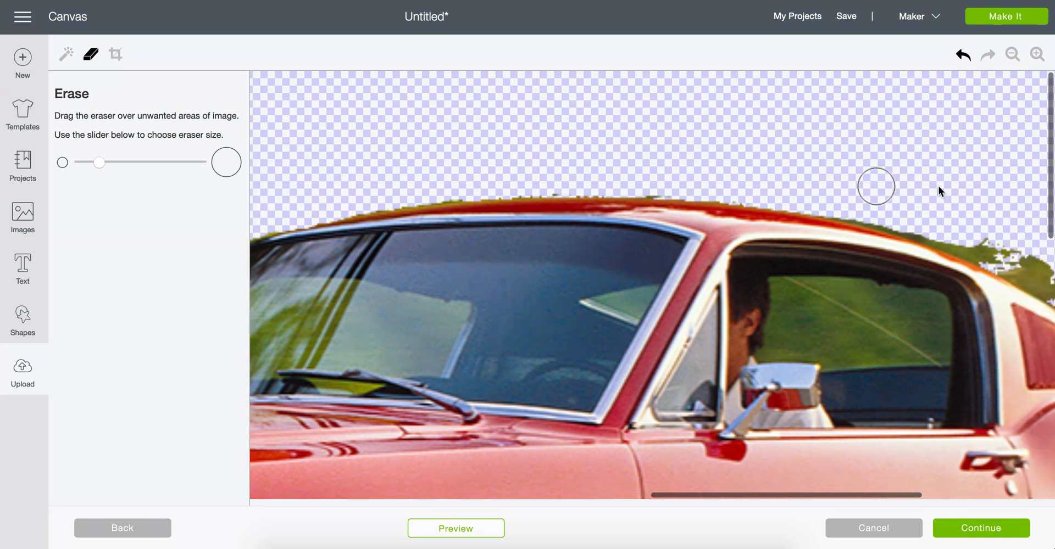
scroll(938, 186, "right", 3)
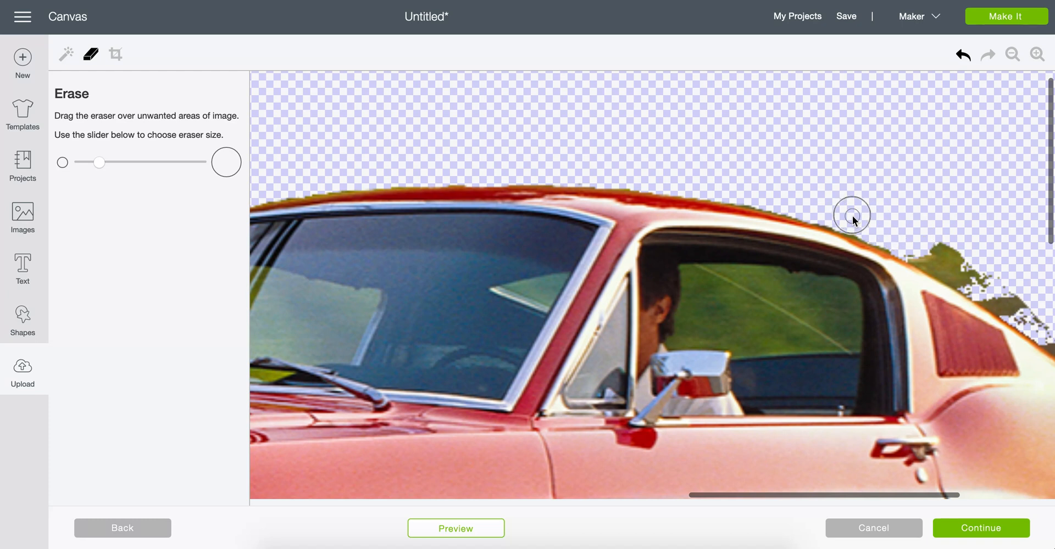
Step: Erase the remaining hillside along the sloping rear roofline, from above the side window down to the trunk
scroll(898, 228, "right", 4)
scroll(897, 229, "down", 1)
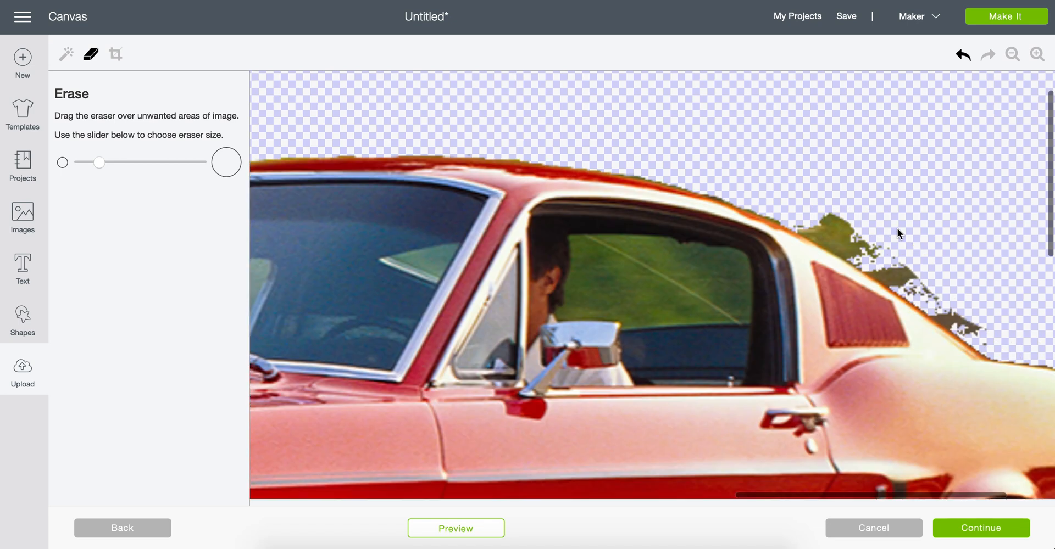
scroll(897, 228, "right", 4)
scroll(896, 229, "down", 1)
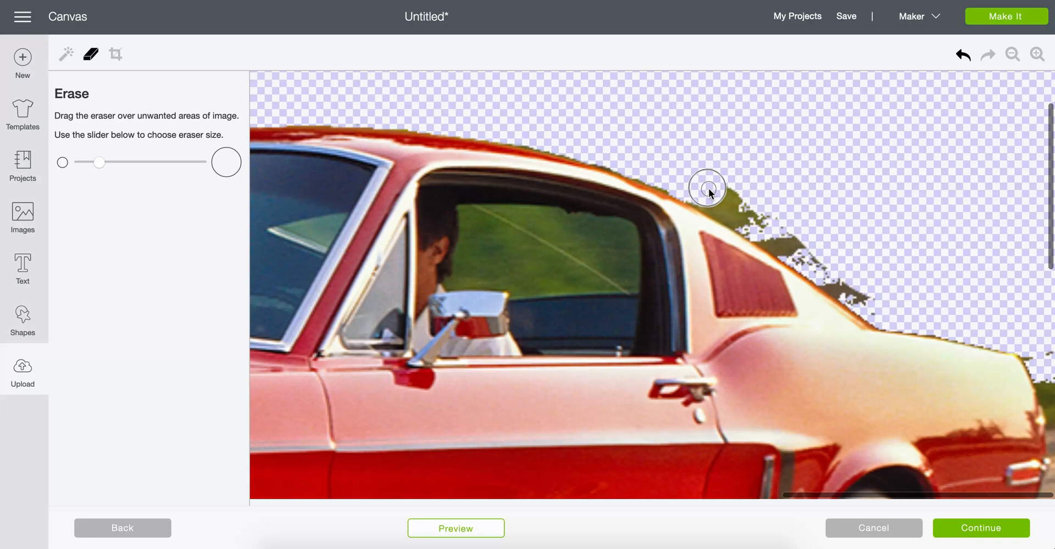
left_click_drag(709, 192, 735, 209)
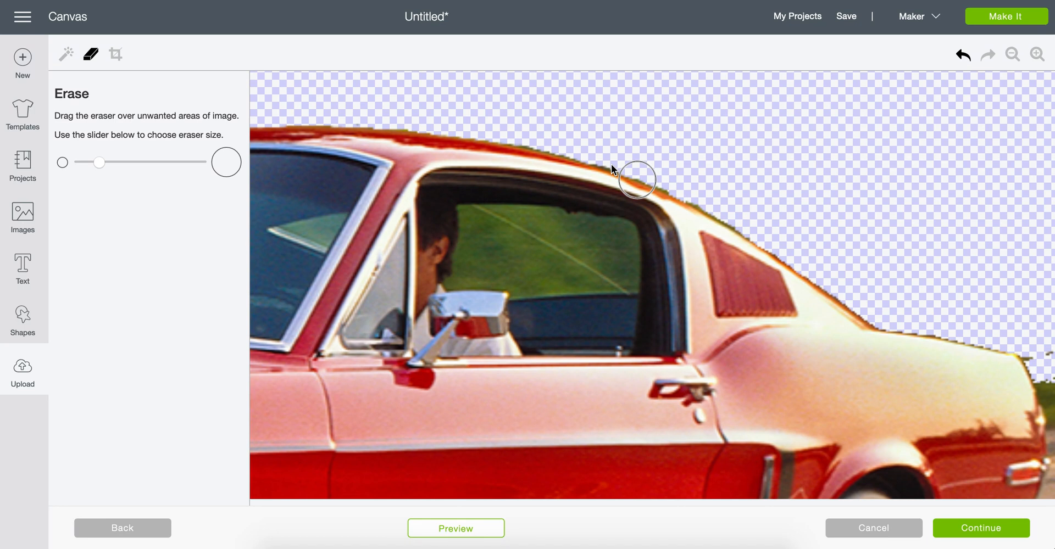
scroll(611, 164, "down", 1)
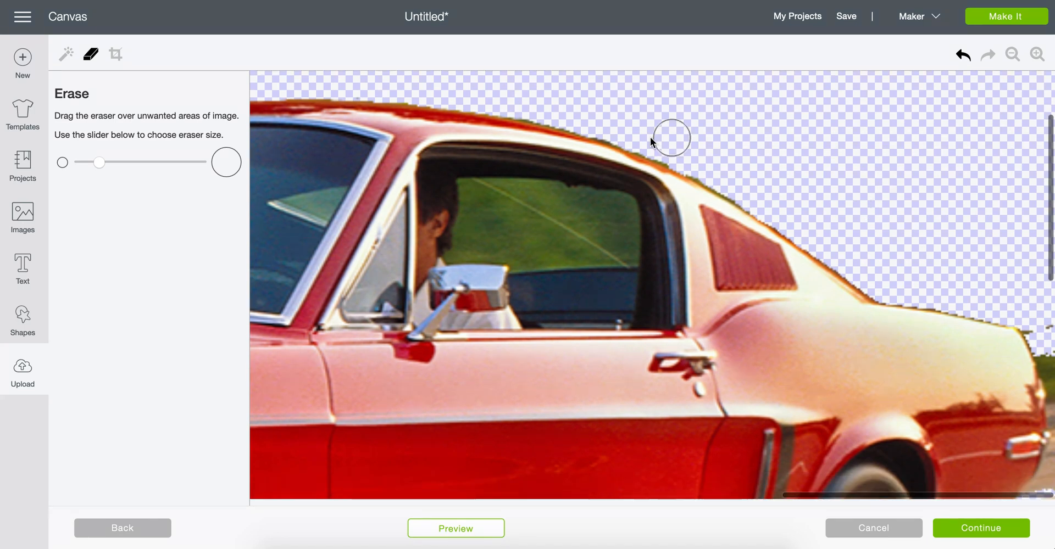
Step: Reduce the eraser size and erase the hillside and road behind the car's trunk and rear bumper
left_click_drag(99, 162, 68, 159)
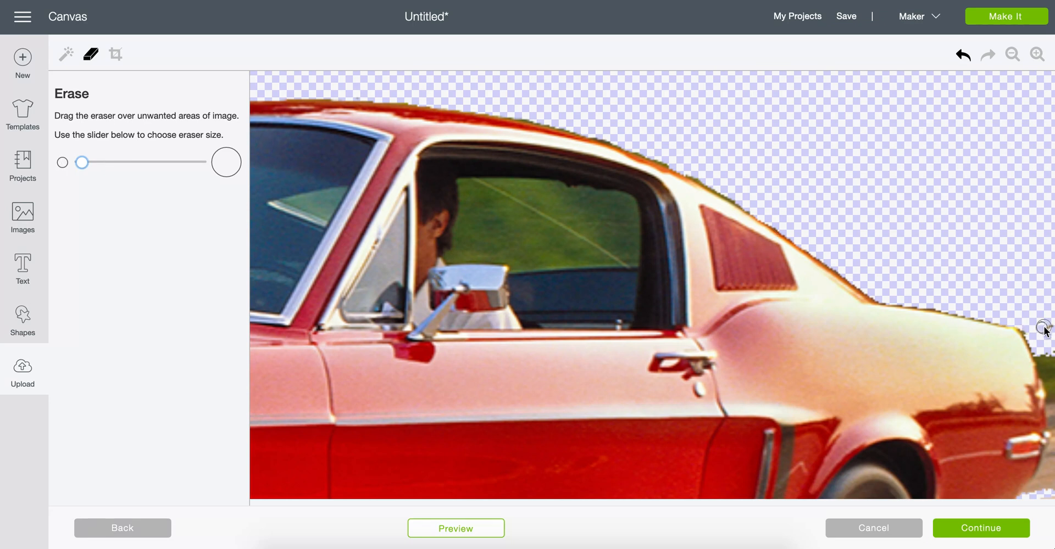
mouse_move(1044, 327)
left_mouse_down()
mouse_move(1028, 330)
mouse_move(1051, 388)
left_mouse_up()
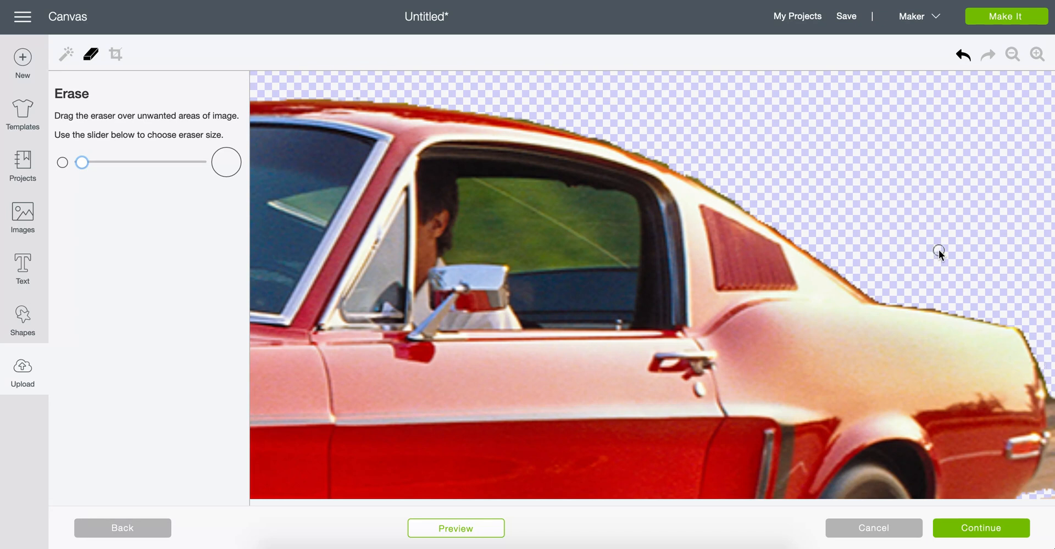
scroll(1042, 438, "down", 3)
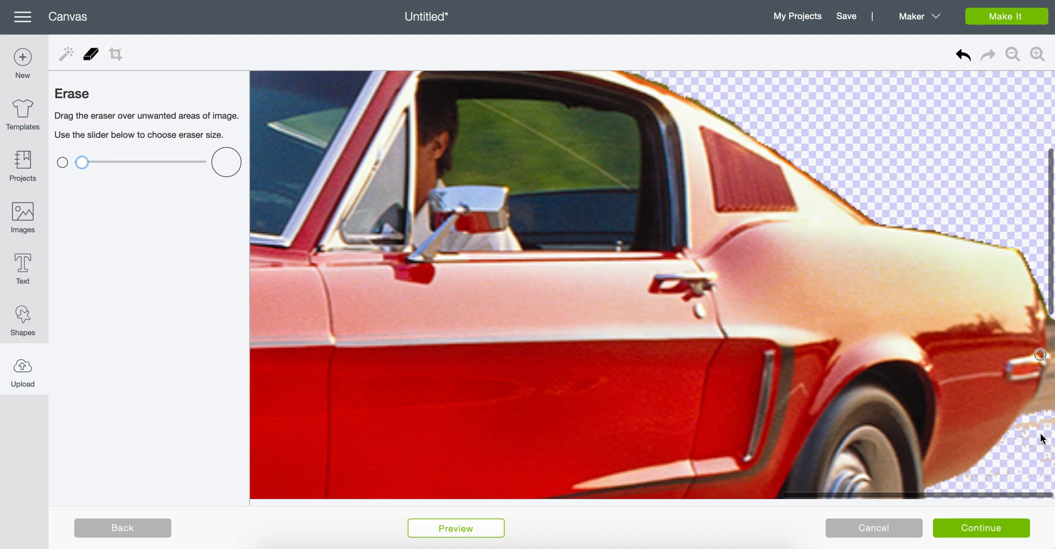
scroll(1042, 437, "down", 1)
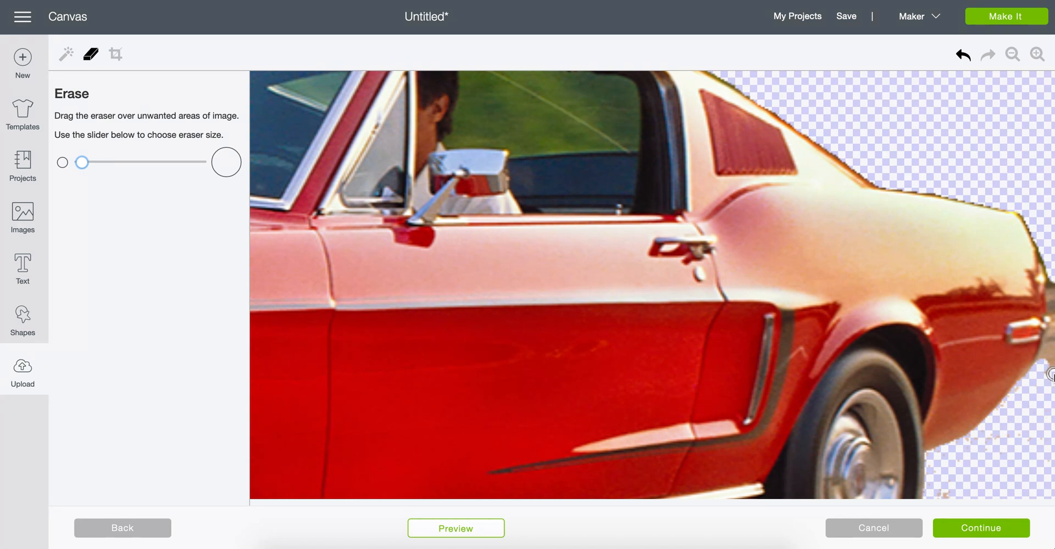
left_click_drag(1053, 374, 1051, 301)
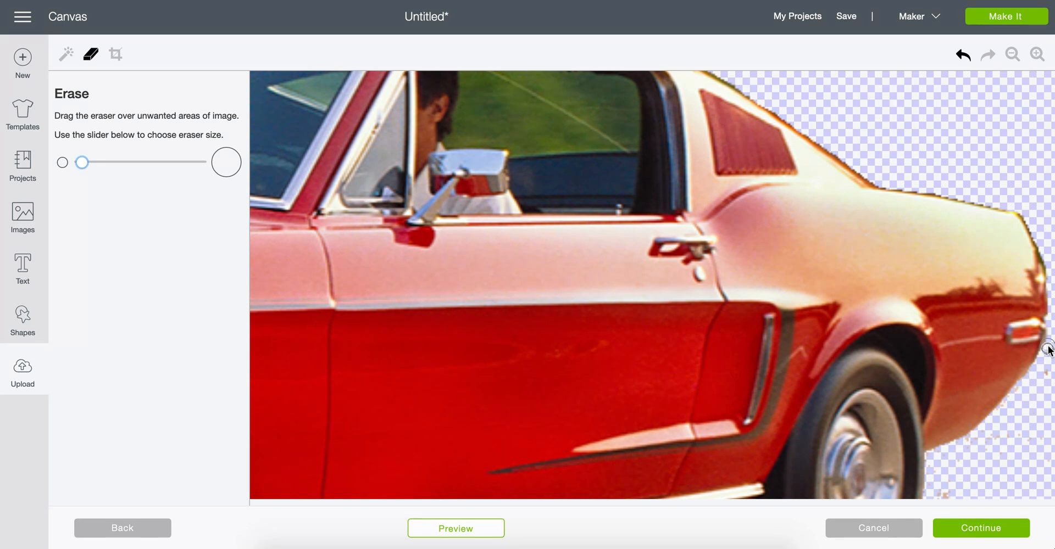
Step: Erase the road remnants around the rear wheel and beneath the side sill with a larger eraser, and tidy their junction with a smaller one
scroll(962, 141, "down", 1)
scroll(962, 140, "down", 4)
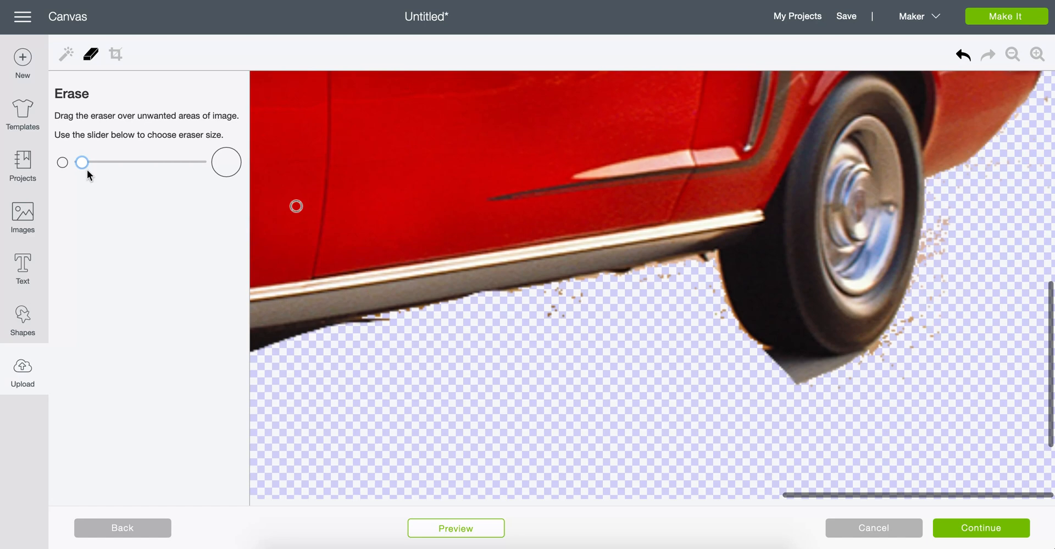
left_click(119, 162)
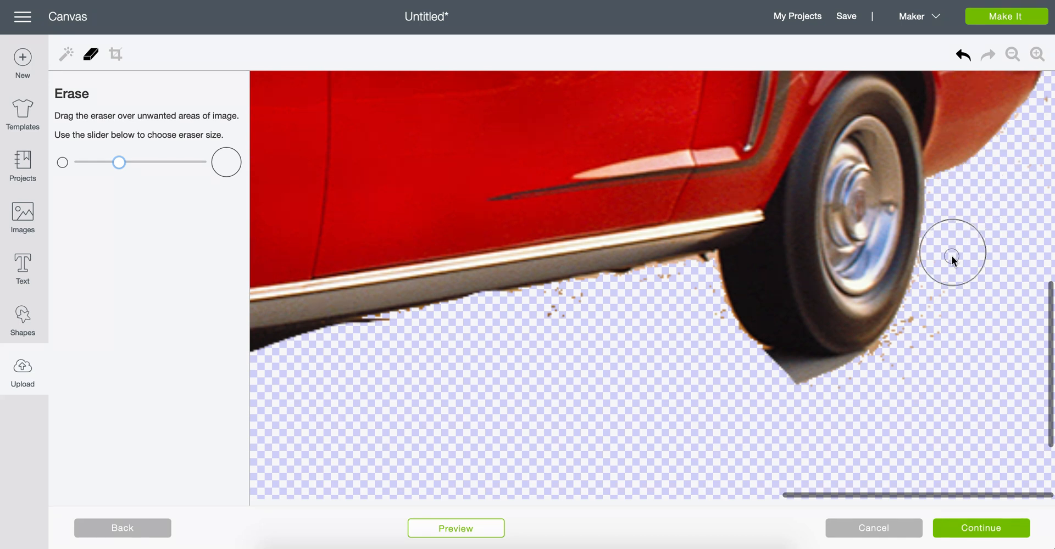
mouse_move(945, 280)
left_mouse_down()
mouse_move(927, 332)
mouse_move(882, 381)
mouse_move(819, 394)
mouse_move(772, 386)
left_mouse_up()
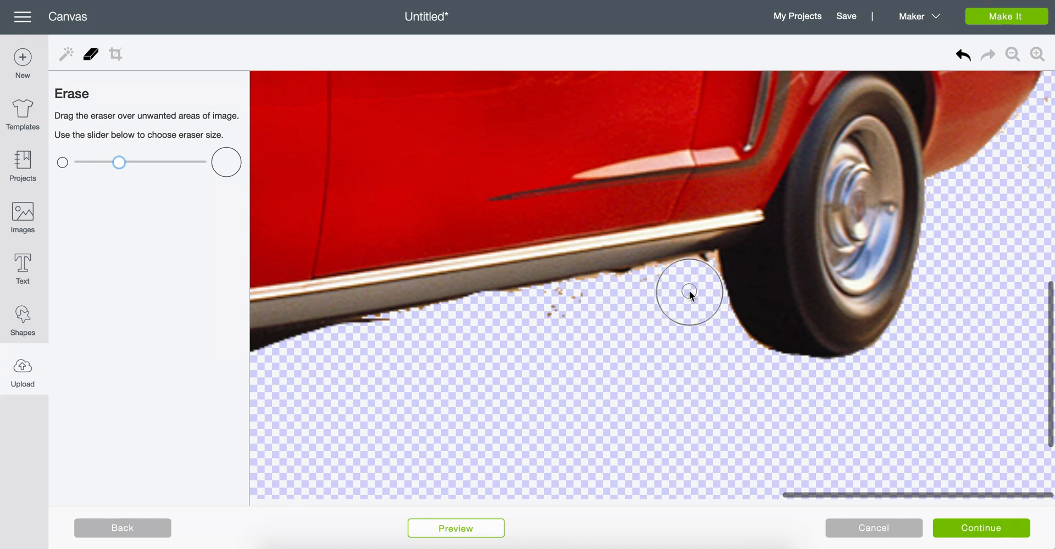
mouse_move(689, 292)
left_mouse_down()
mouse_move(287, 361)
mouse_move(432, 341)
left_mouse_up()
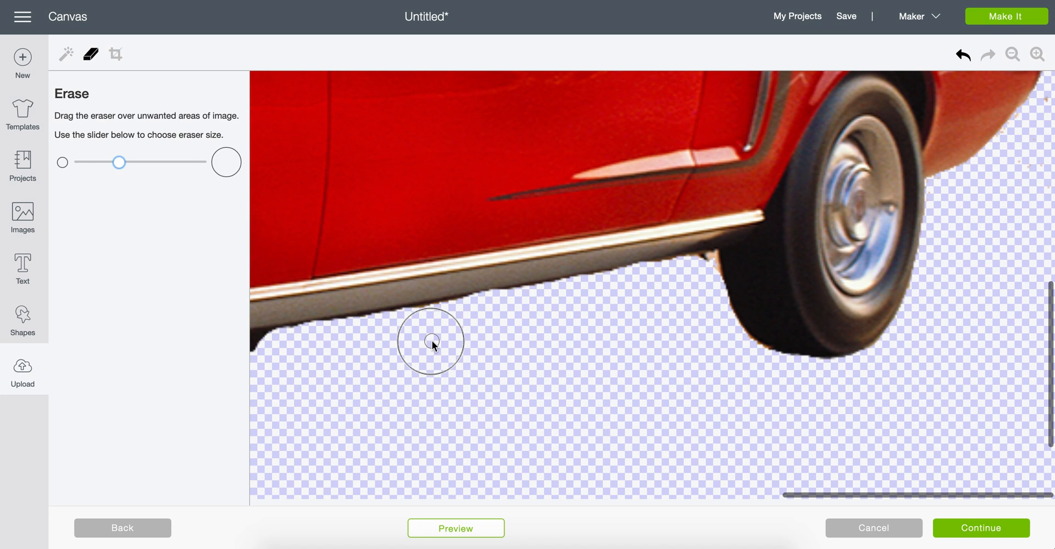
left_click(82, 162)
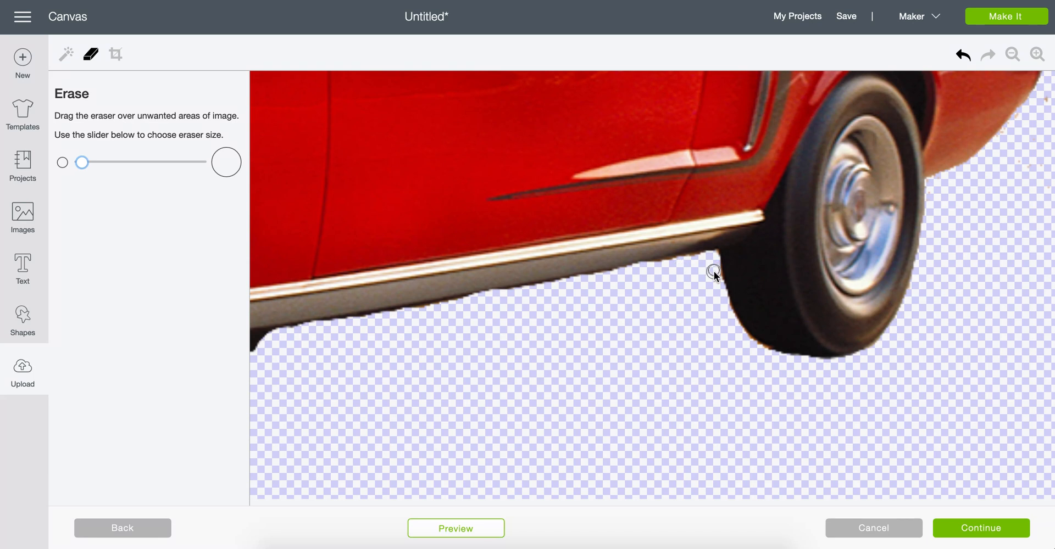
Step: Erase the dark shadow behind the front wheel and below the sill, enlarging the eraser for the leftover strip
scroll(714, 272, "left", 3)
scroll(714, 271, "down", 1)
scroll(714, 295, "left", 4)
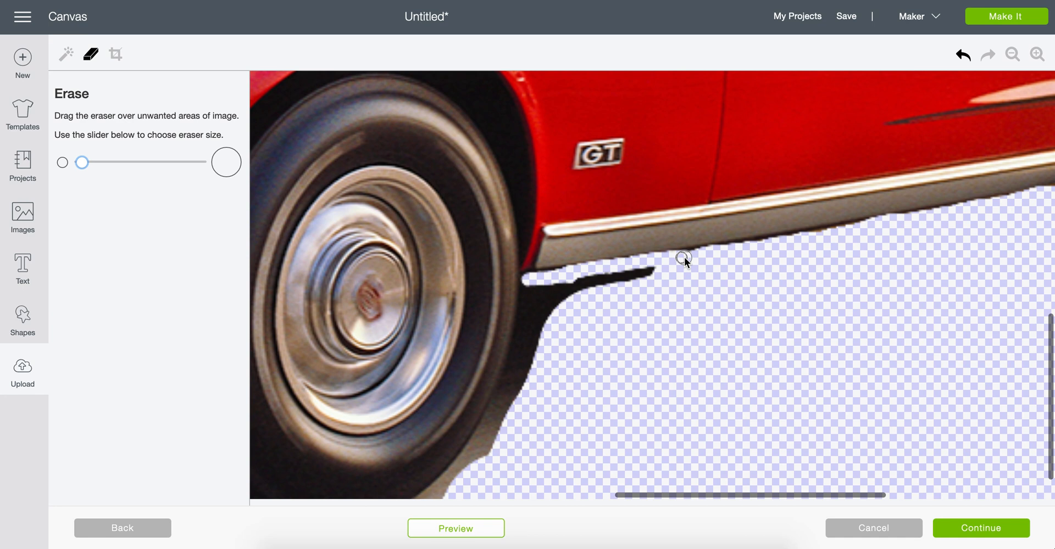
left_click_drag(530, 283, 616, 279)
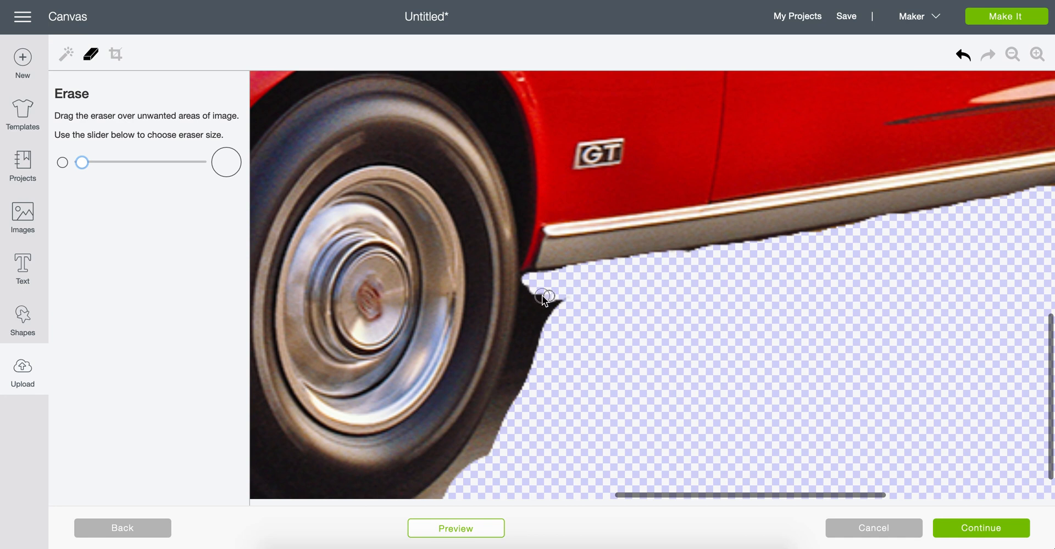
left_click_drag(528, 289, 511, 369)
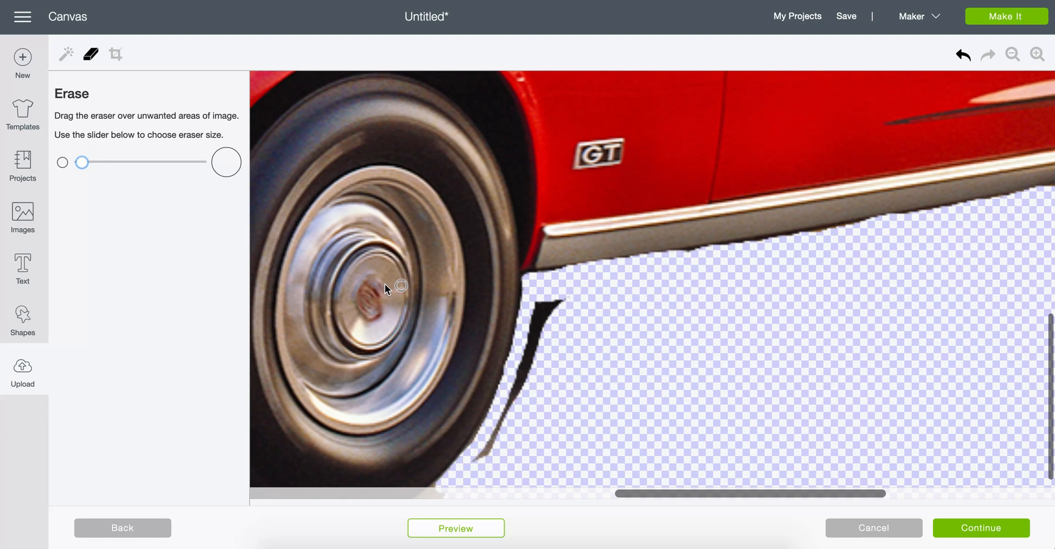
left_click_drag(82, 162, 121, 162)
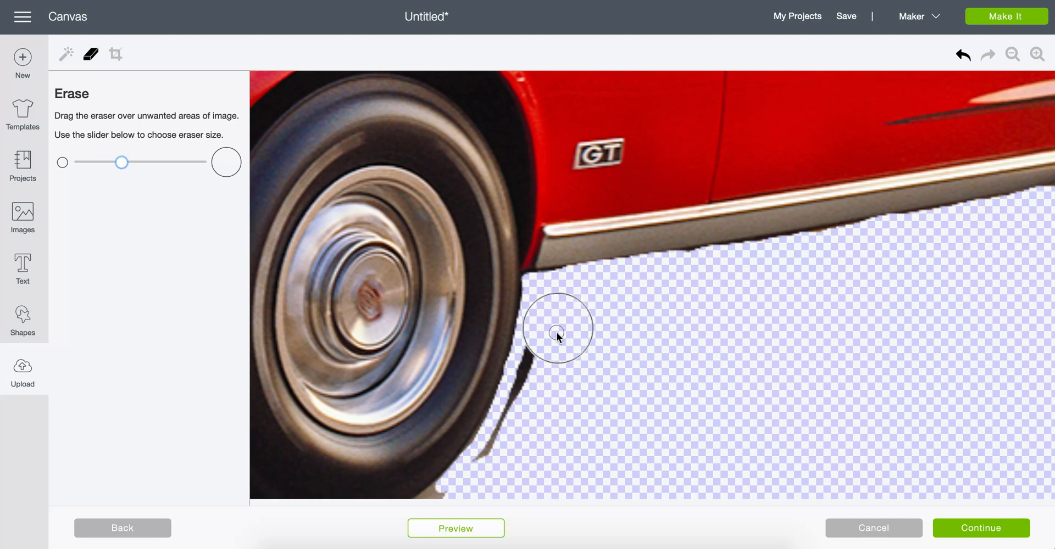
mouse_move(556, 332)
left_mouse_down()
mouse_move(534, 413)
mouse_move(503, 456)
mouse_move(553, 418)
left_mouse_up()
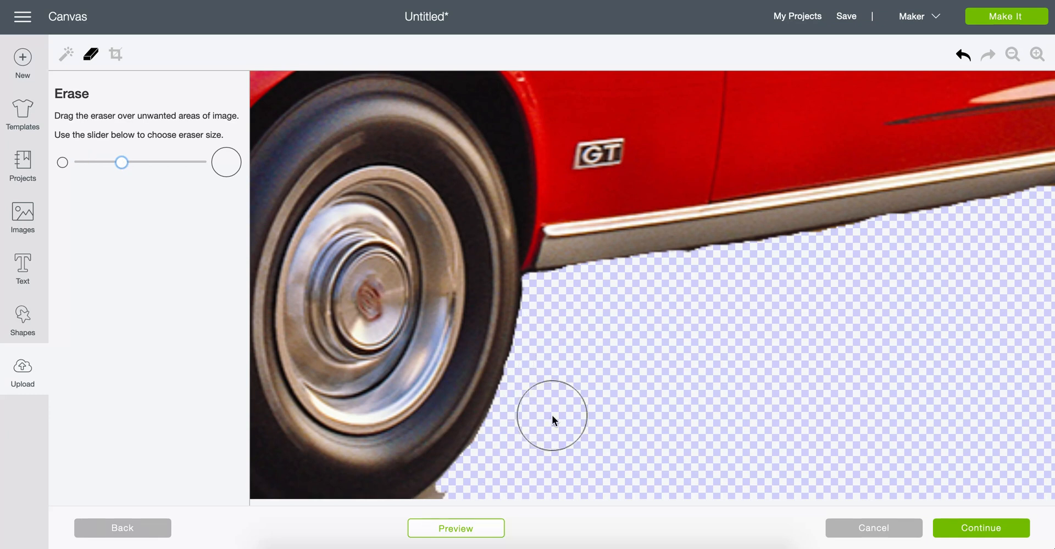
Step: Reduce the eraser size and erase the road and shadow remnants around the bottom of the front tire
scroll(551, 416, "left", 4)
scroll(551, 416, "down", 2)
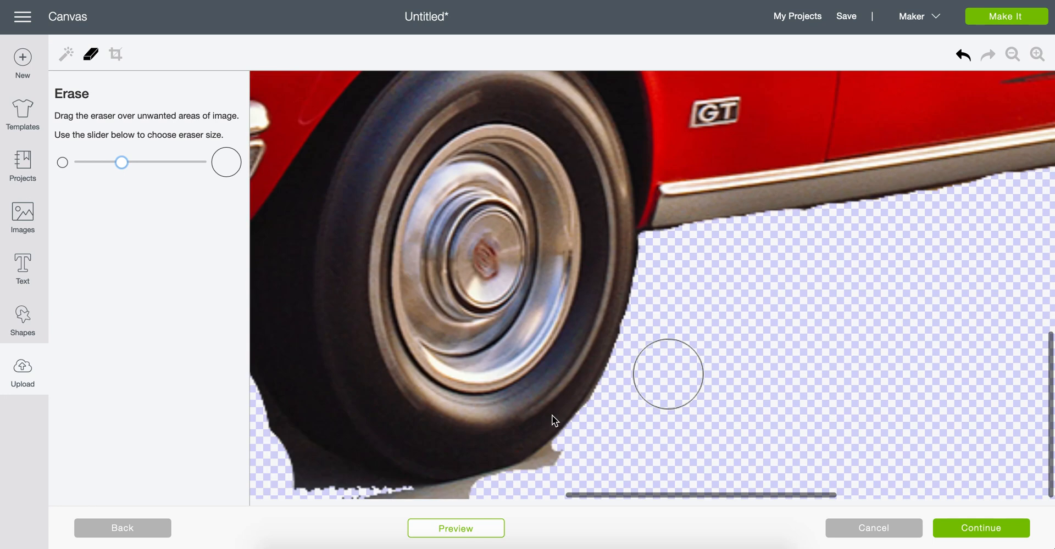
left_click_drag(122, 162, 95, 163)
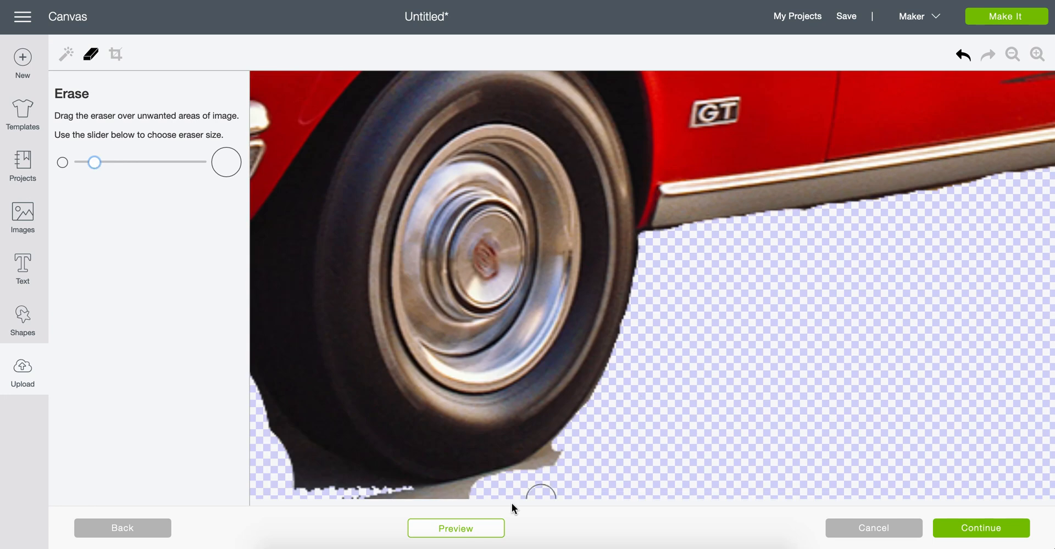
left_click(85, 163)
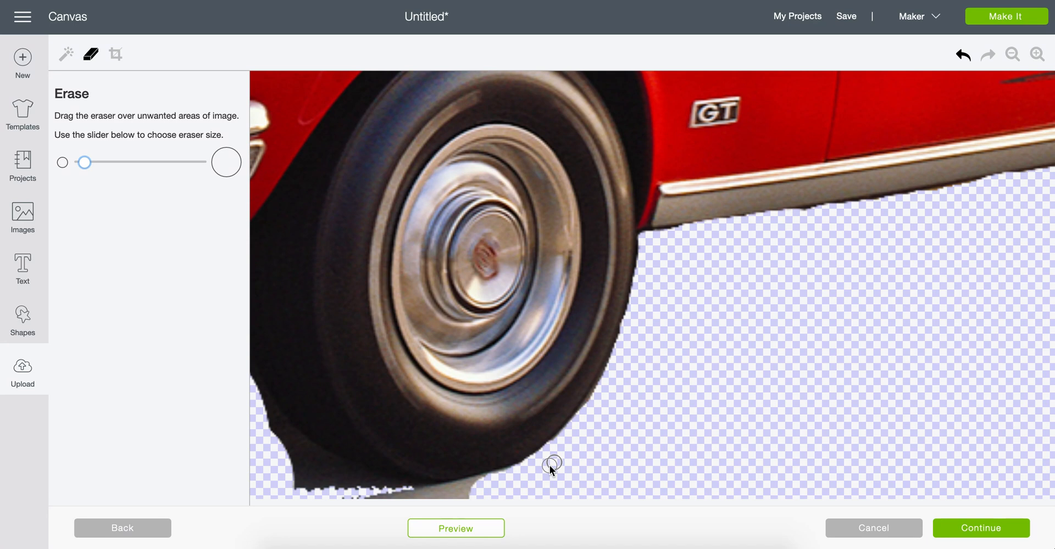
left_click_drag(471, 490, 424, 499)
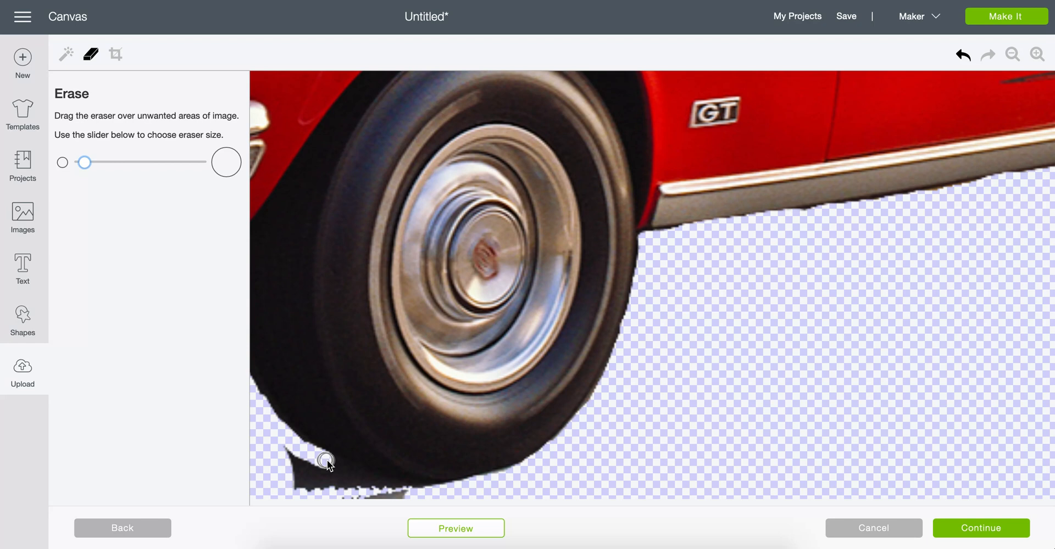
left_click_drag(327, 462, 360, 480)
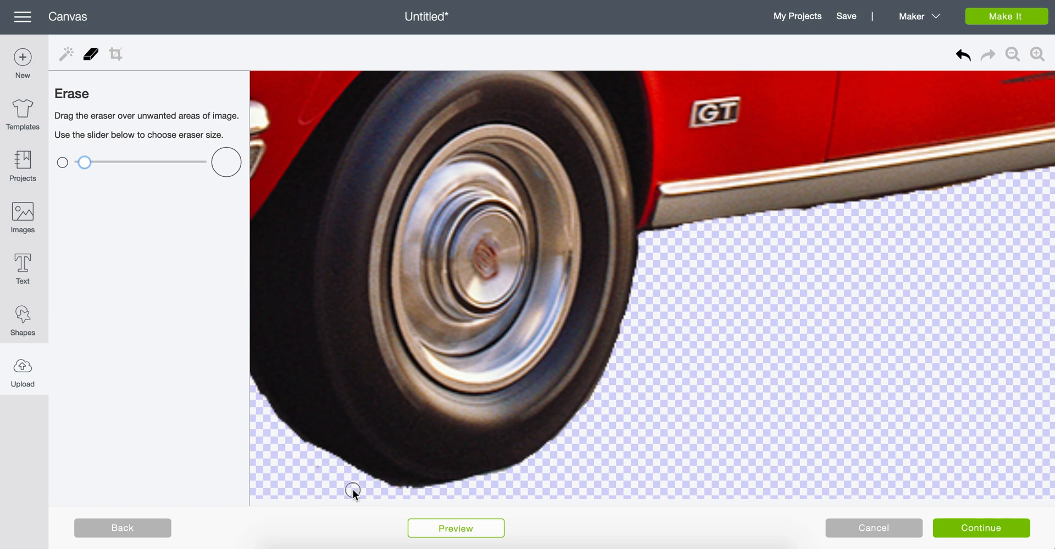
Step: Erase the dark shadow between the front bumper's underside and the leading edge of the front tire
scroll(353, 489, "left", 2)
scroll(353, 489, "left", 5)
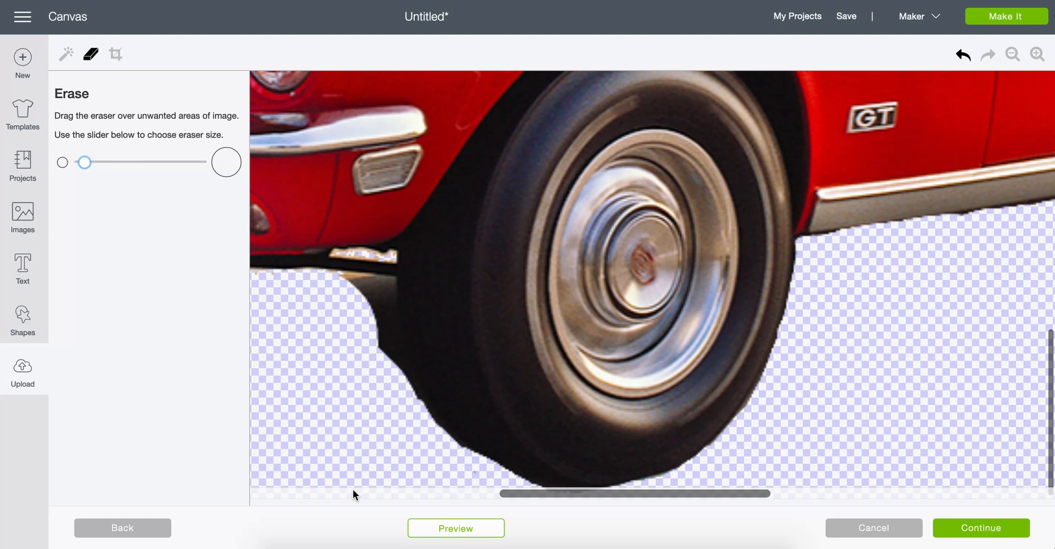
scroll(353, 489, "left", 4)
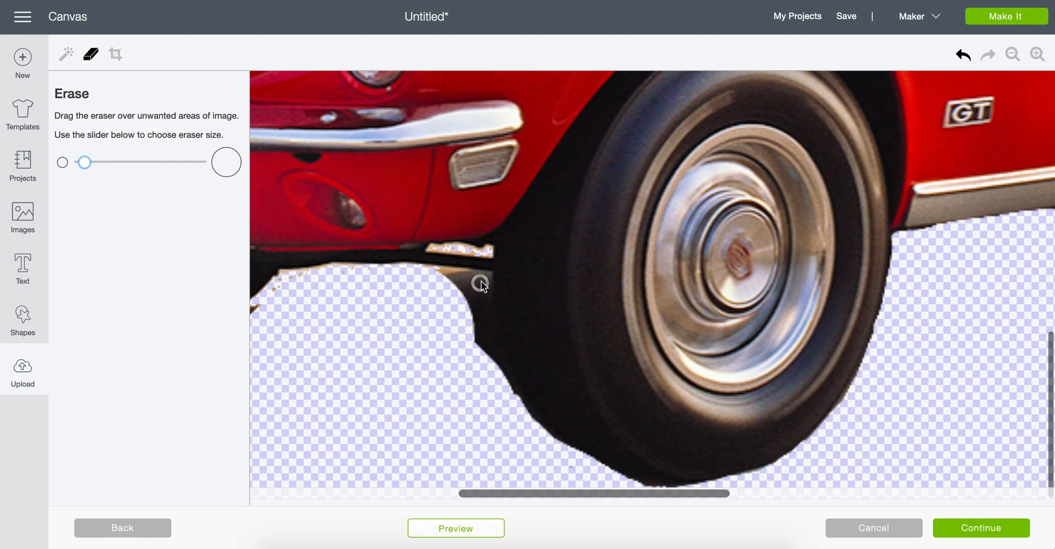
left_click_drag(484, 281, 479, 281)
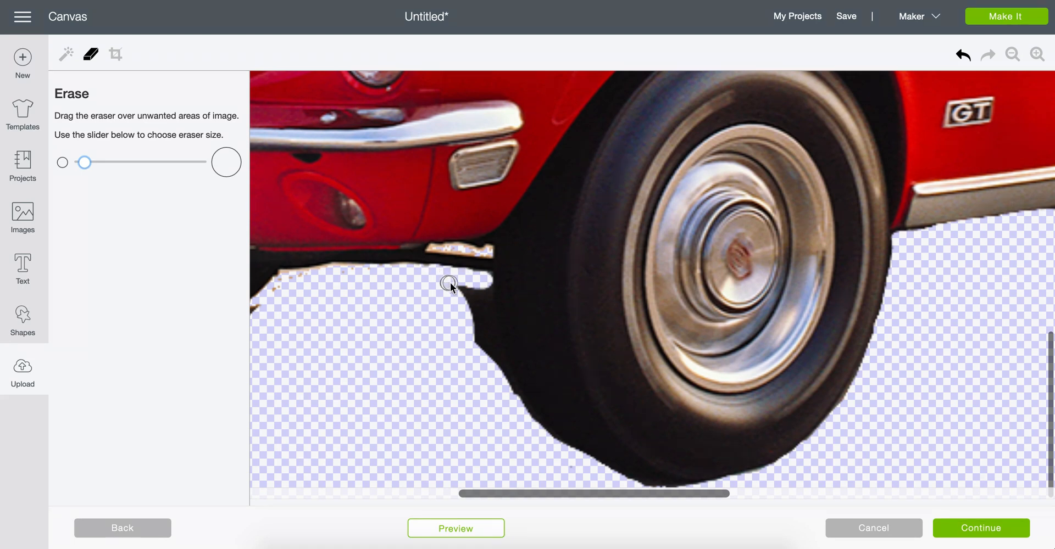
mouse_move(450, 282)
left_mouse_down()
mouse_move(486, 291)
mouse_move(489, 334)
left_mouse_up()
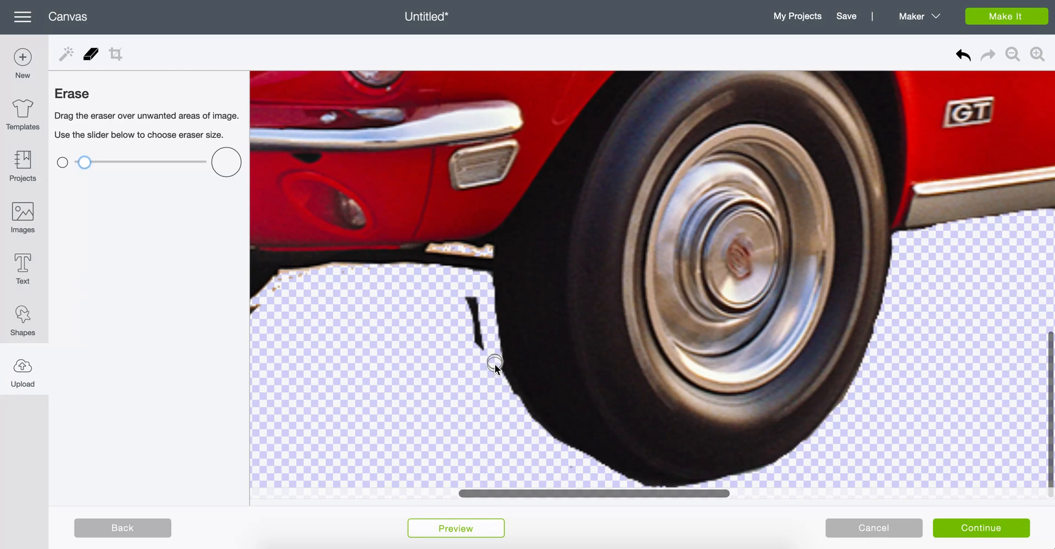
left_click_drag(474, 325, 464, 293)
left_click_drag(476, 338, 477, 301)
left_click(480, 347)
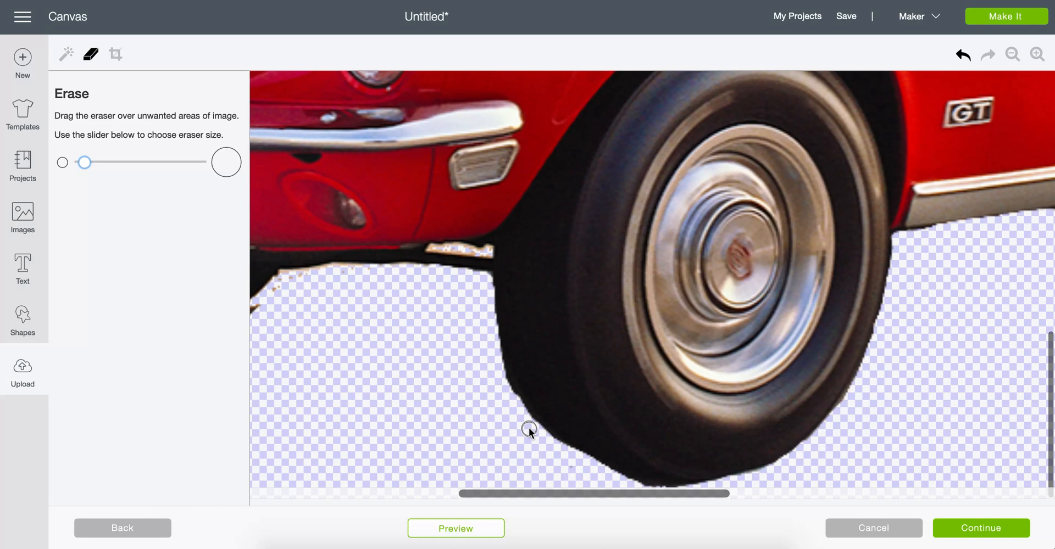
Step: Enlarge the eraser and erase the tan specks and shadow beneath the front bumper and around the far front wheel
scroll(421, 354, "left", 3)
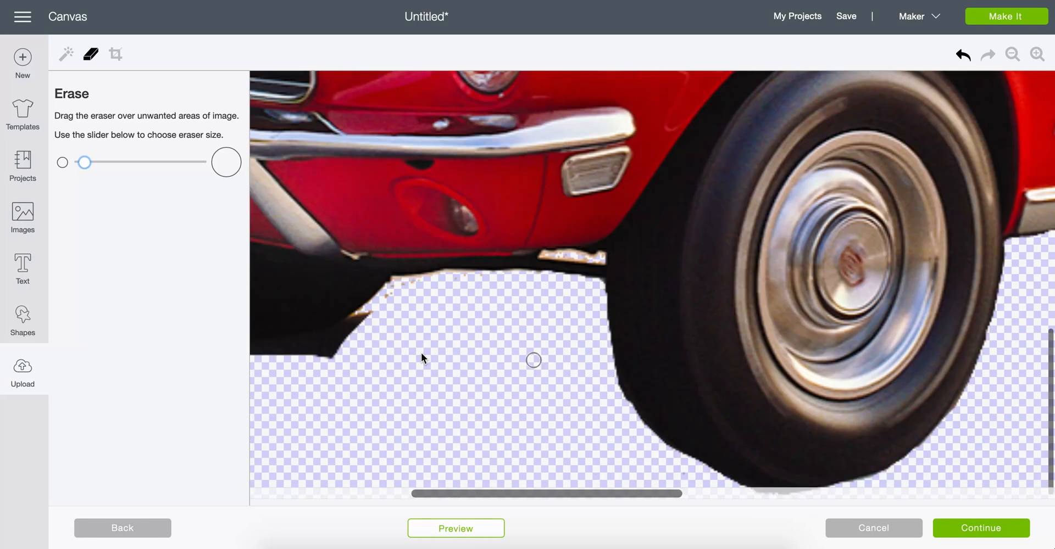
scroll(421, 354, "left", 9)
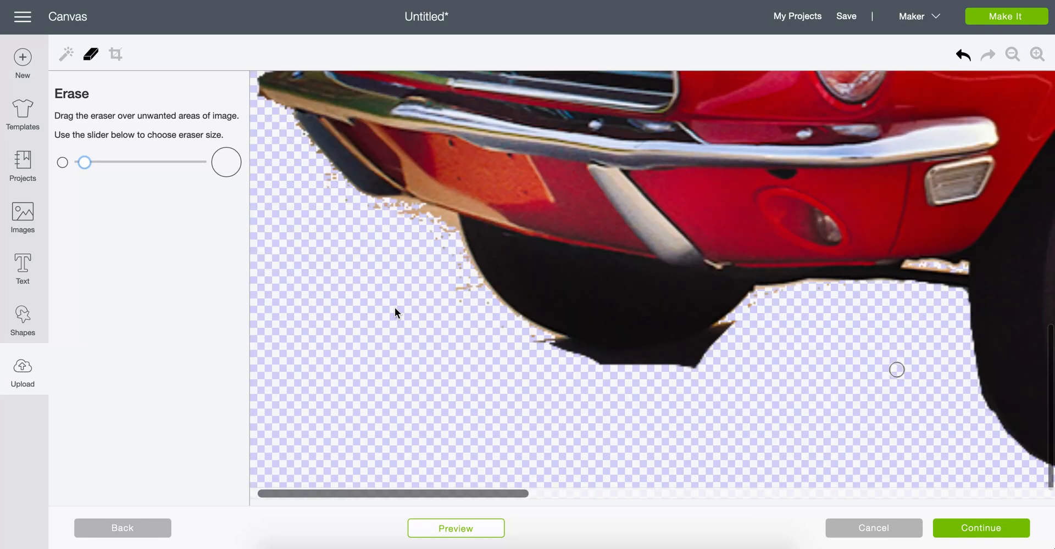
left_click_drag(84, 162, 120, 162)
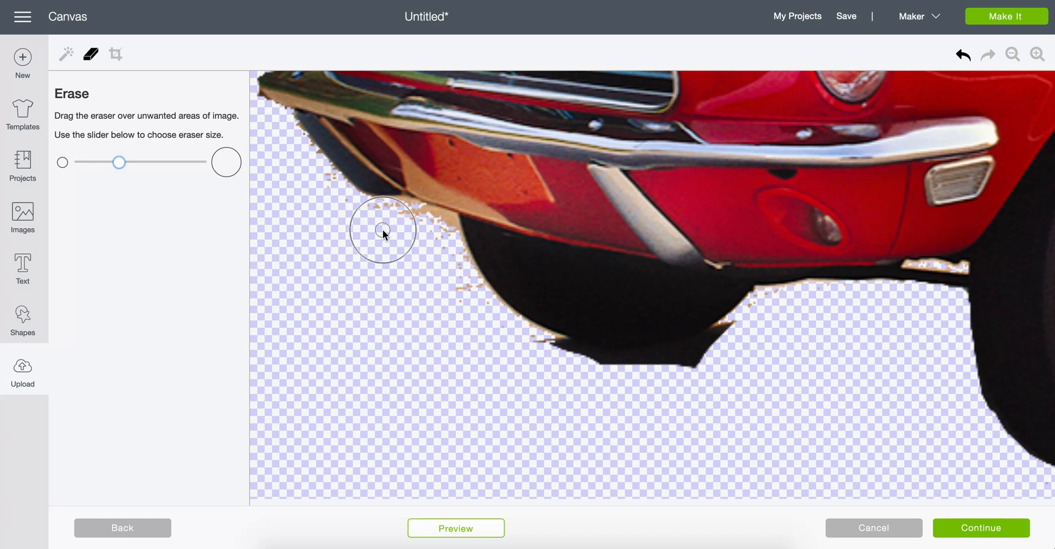
left_click_drag(382, 230, 421, 236)
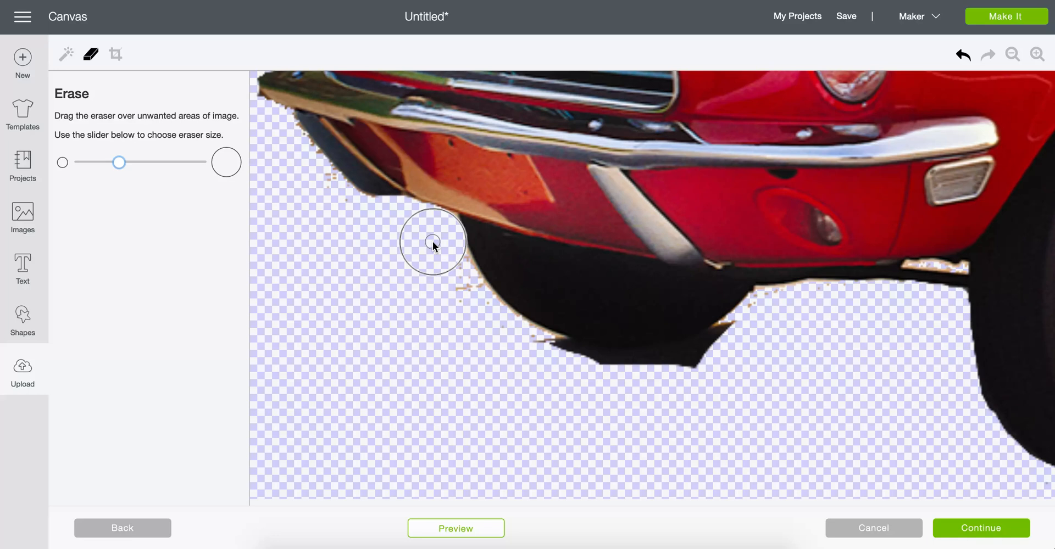
left_click_drag(434, 257, 453, 294)
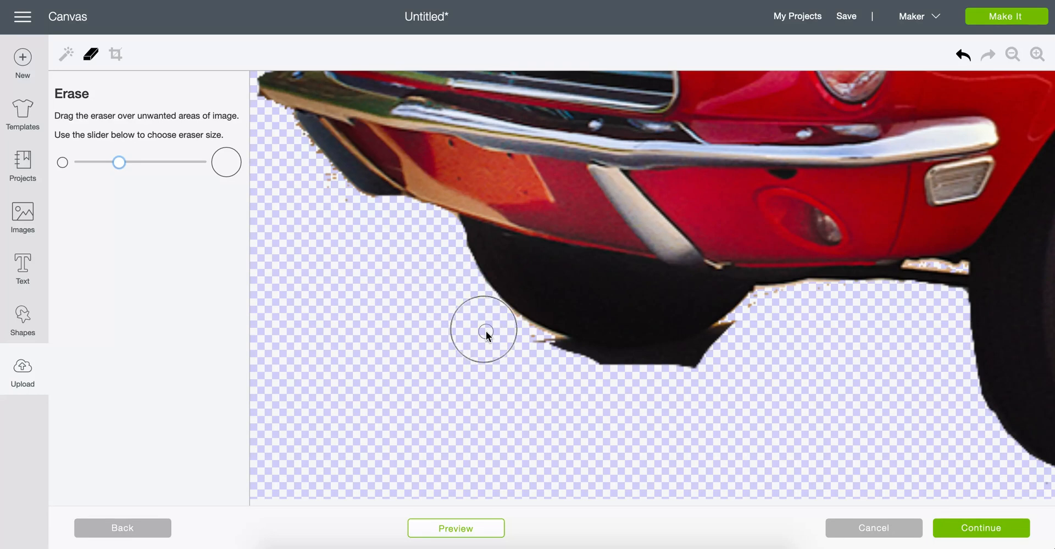
mouse_move(512, 349)
left_mouse_down()
mouse_move(600, 388)
mouse_move(666, 384)
mouse_move(724, 360)
mouse_move(776, 318)
mouse_move(802, 315)
left_mouse_up()
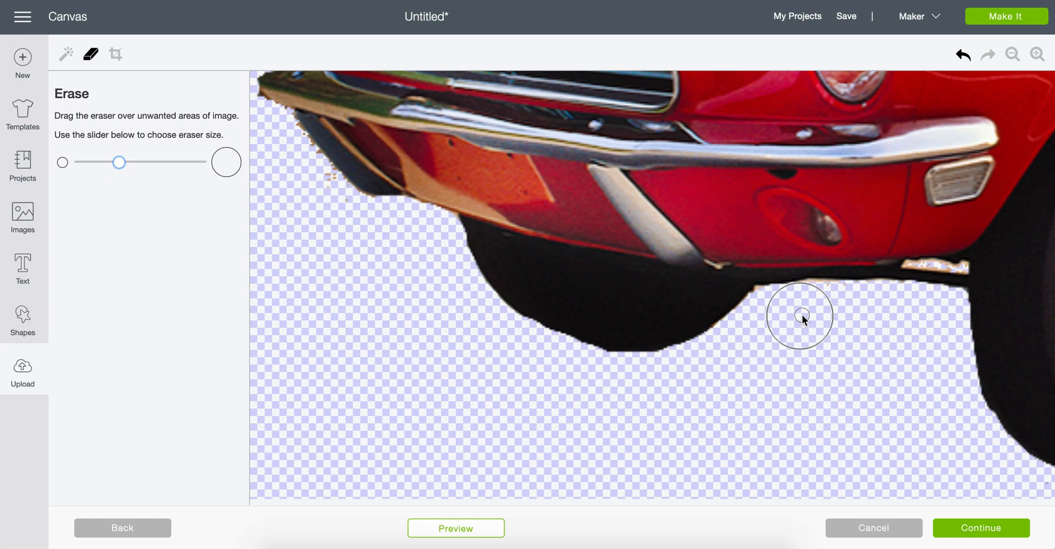
Step: Erase the leftover specks along the far side of the front bumper, and those at the hood's front corner with a smaller eraser
scroll(517, 410, "up", 1)
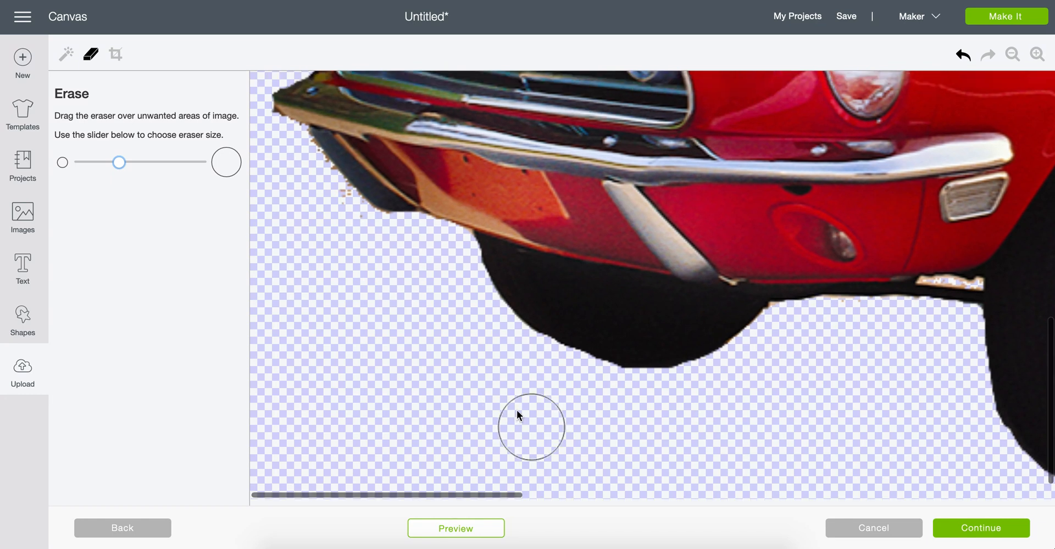
scroll(516, 410, "up", 5)
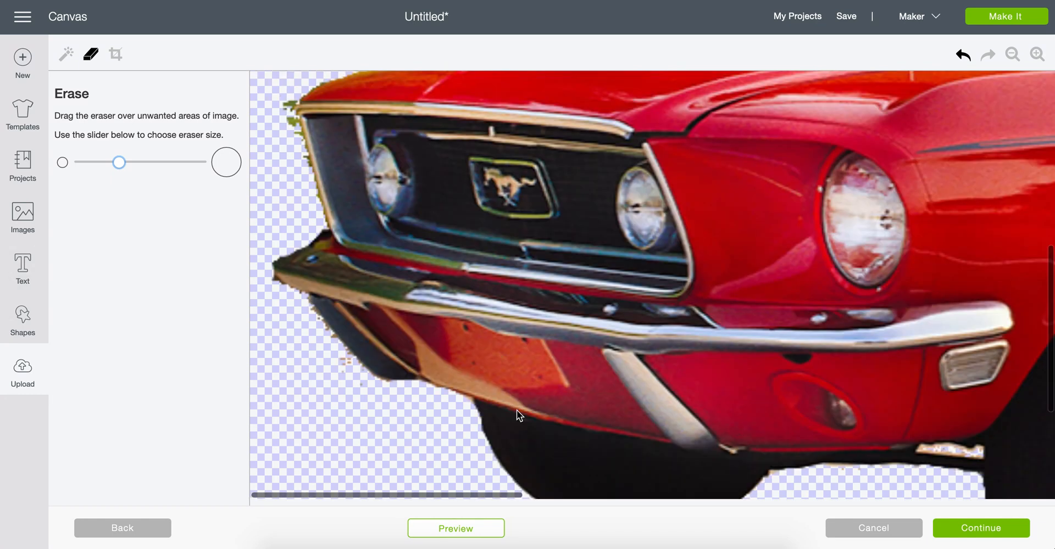
scroll(516, 409, "up", 1)
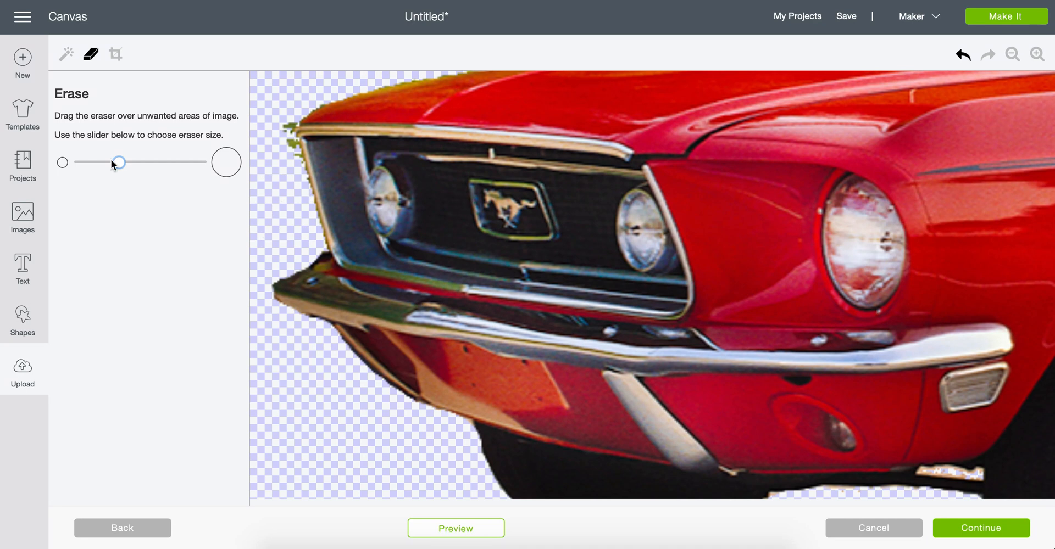
left_click(90, 161)
left_click_drag(285, 125, 285, 154)
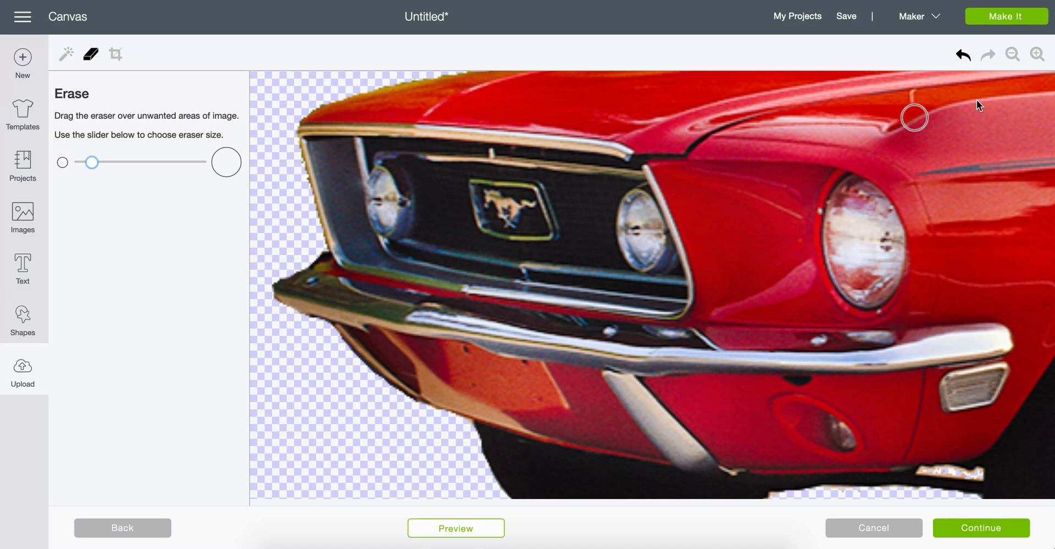
Step: Check the whole car's cut silhouette in the preview, then continue to naming the image
left_click(1012, 55)
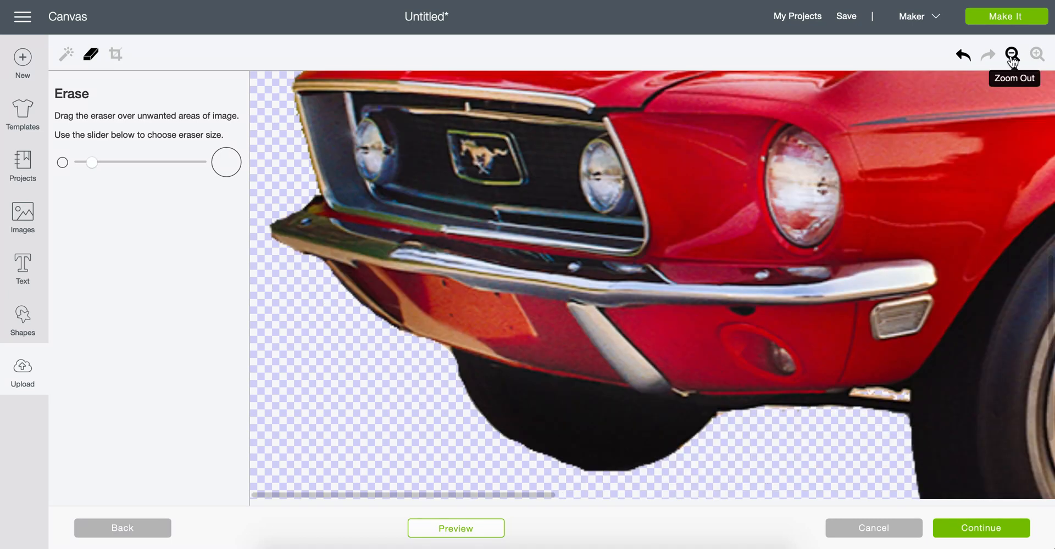
left_click(1012, 55)
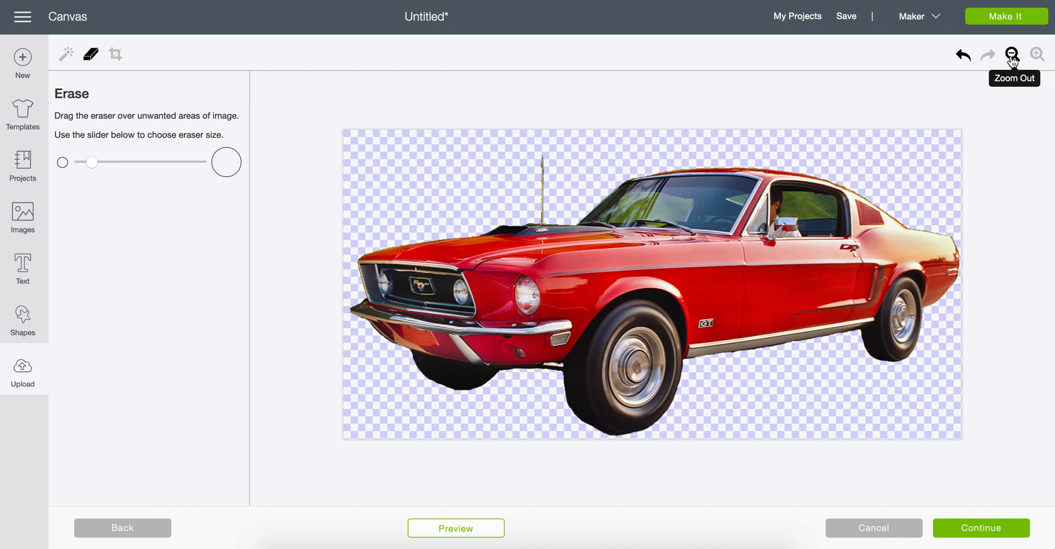
left_click(453, 532)
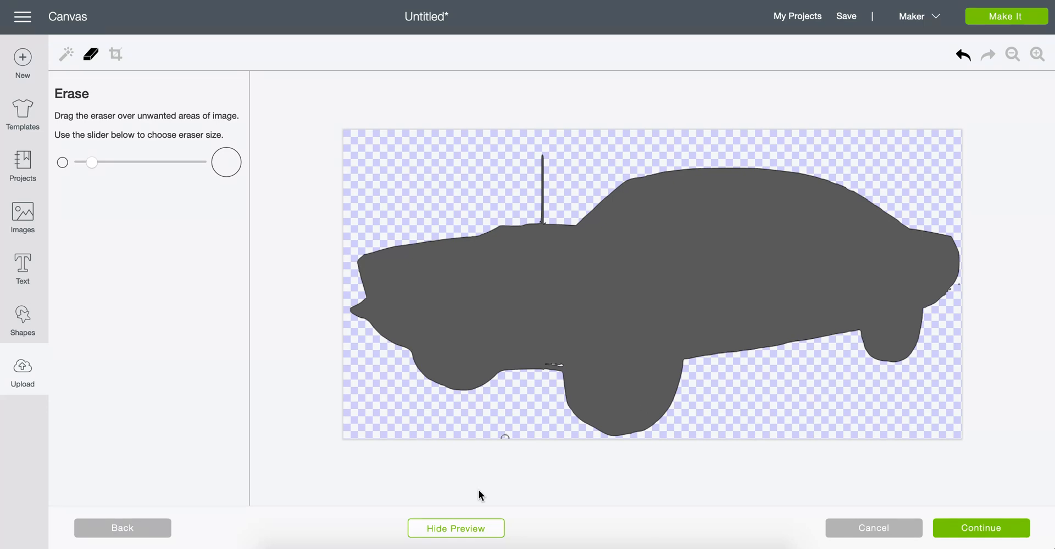
left_click(468, 531)
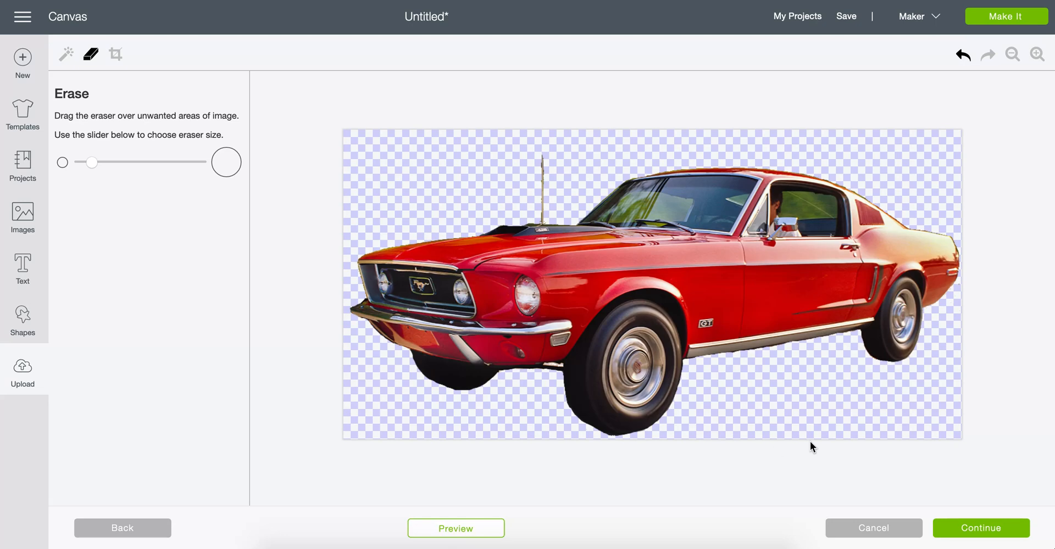
left_click(981, 528)
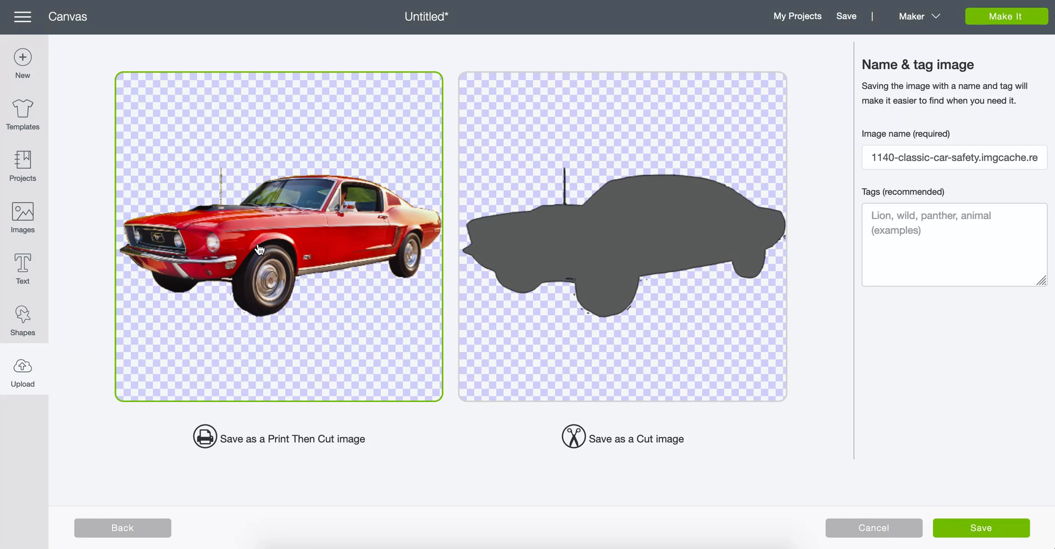
Step: Shorten the image name to classic-car and append -Red
left_click(896, 158)
left_click_drag(896, 157, 815, 153)
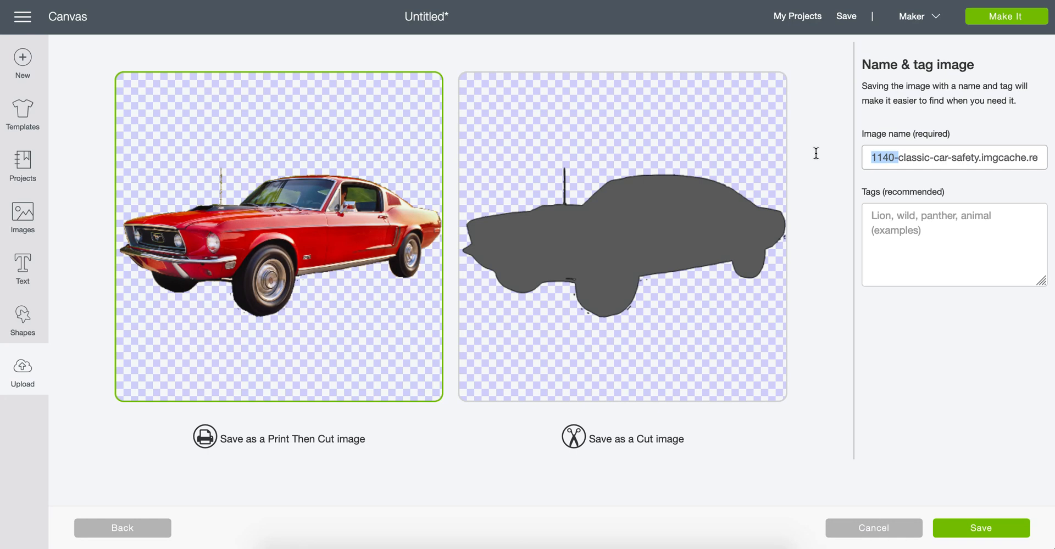
key("BackSpace")
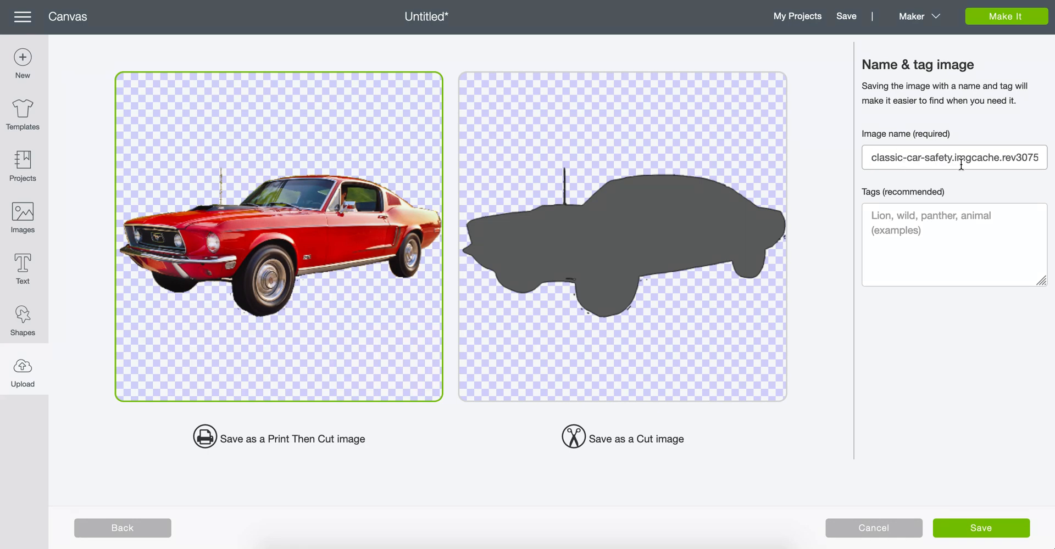
left_click_drag(923, 160, 1045, 172)
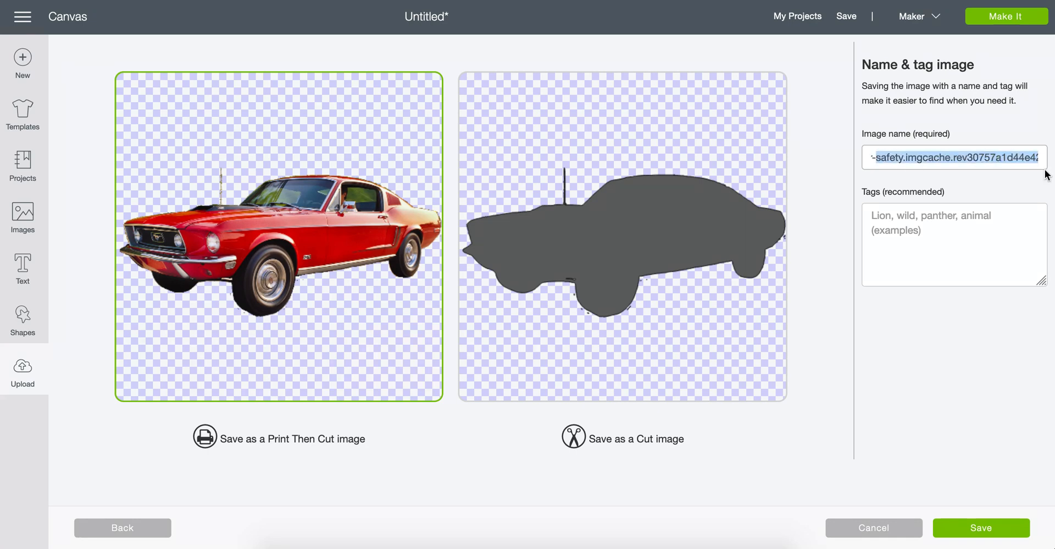
key("BackSpace")
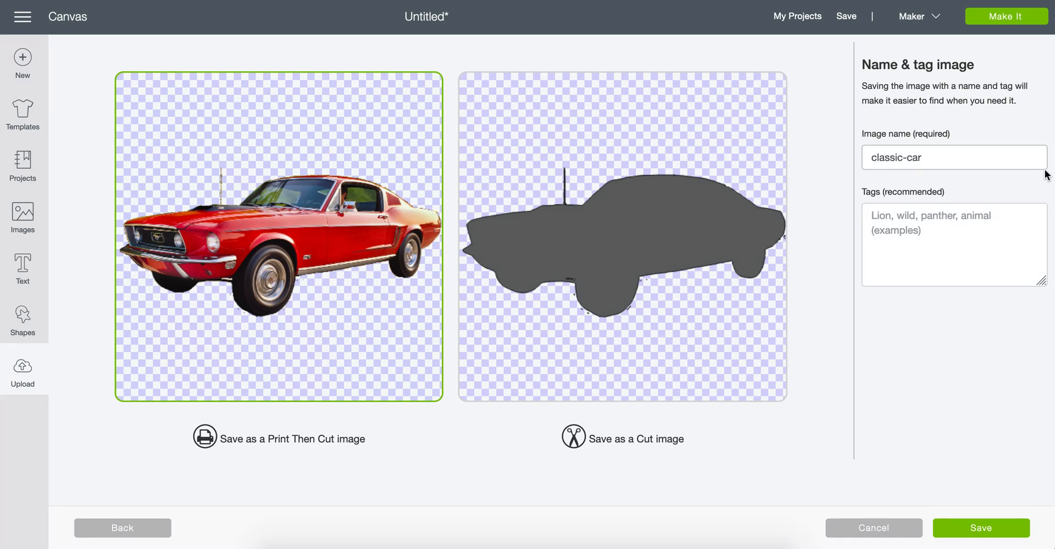
type("-Red")
Step: Name the image Classic Red Car and save it as a Print Then Cut image
left_click_drag(940, 159, 854, 155)
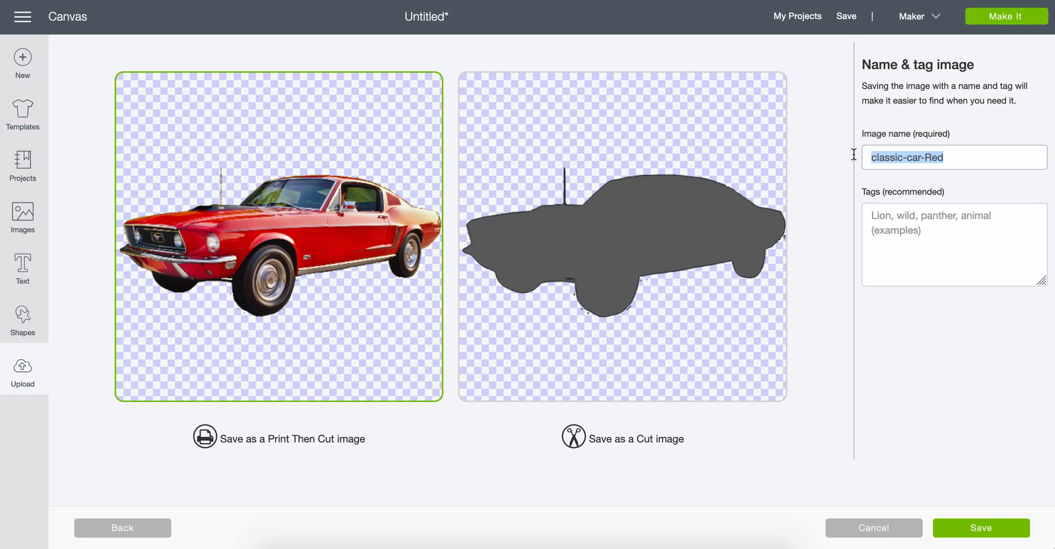
type("Clasi ")
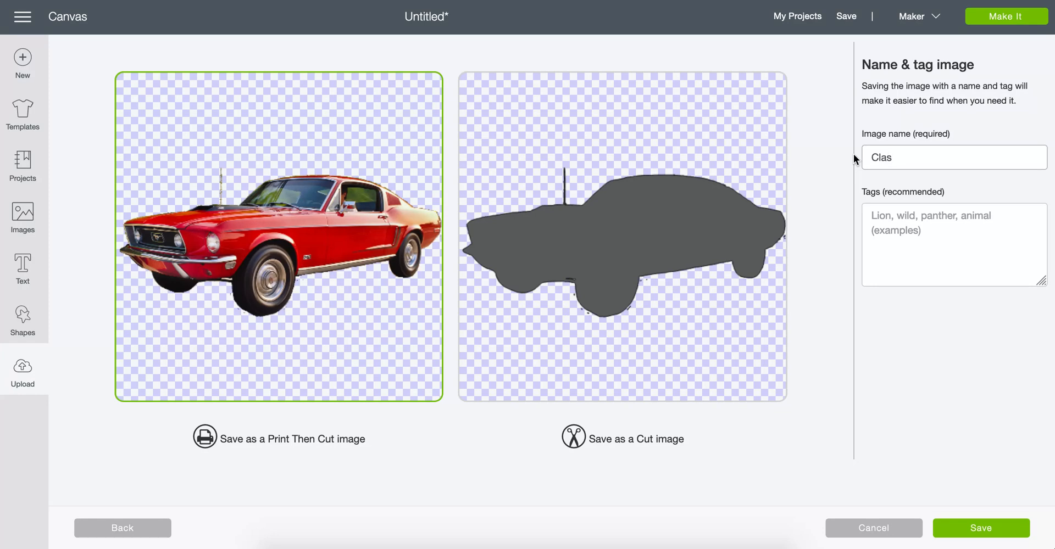
type("sic Red Car")
left_click(968, 522)
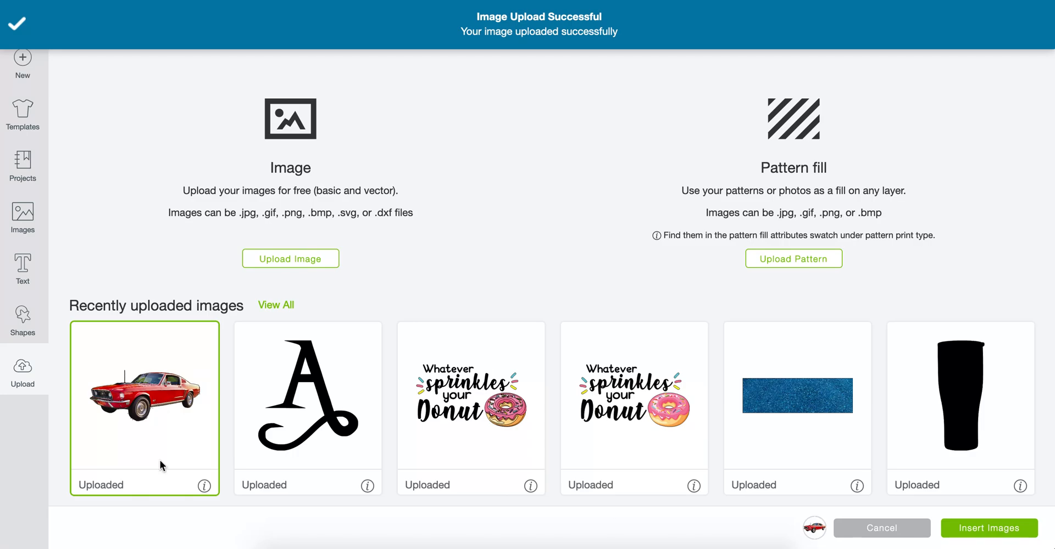
Step: Insert the uploaded red car onto the canvas and delete the world map
left_click(952, 526)
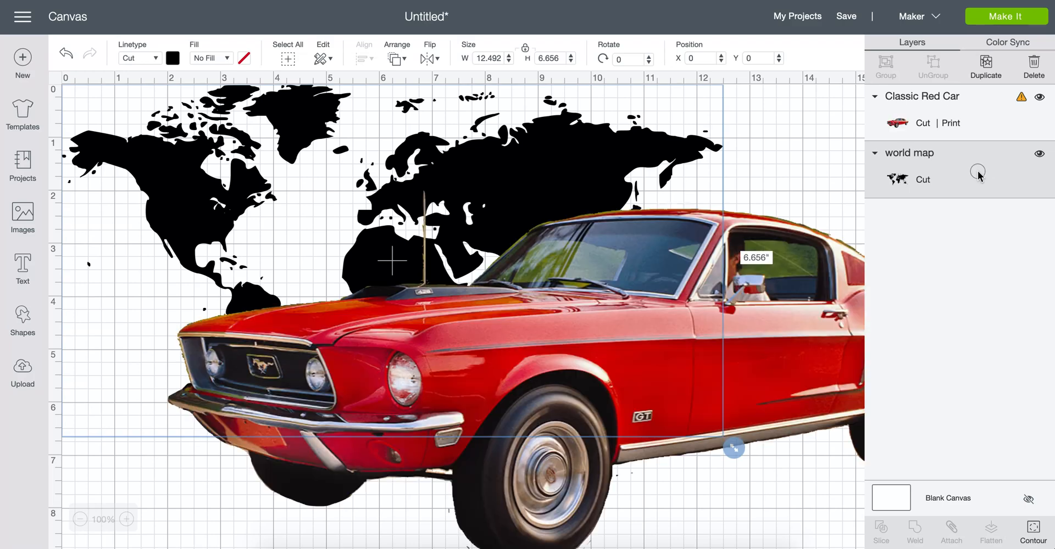
left_click(1033, 67)
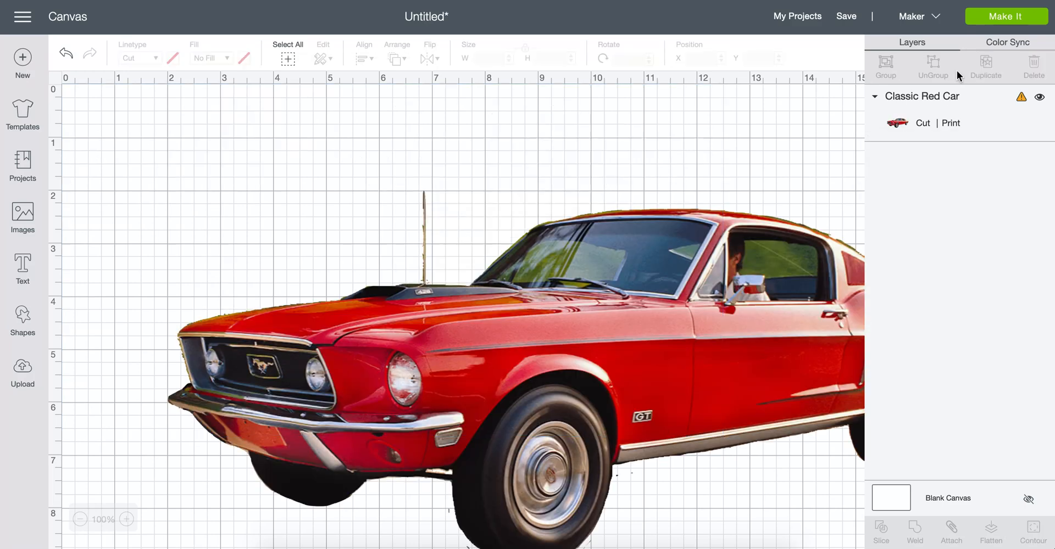
Step: Scale the car down to about 7.06 by 3.27 inches and reposition it at about X 2.61, Y 1.46
left_click(769, 287)
left_click_drag(670, 320, 550, 220)
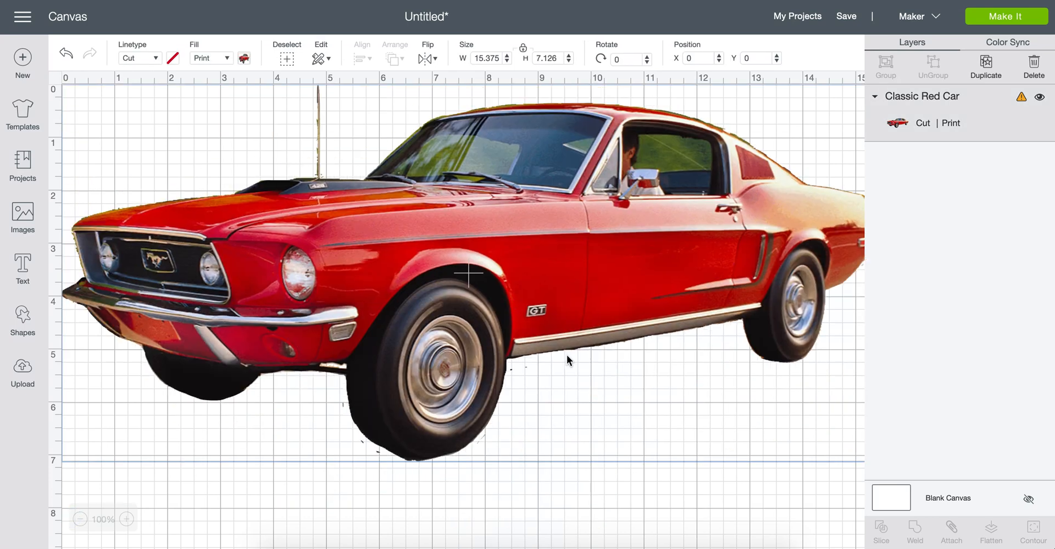
scroll(567, 360, "right", 2)
scroll(567, 361, "down", 1)
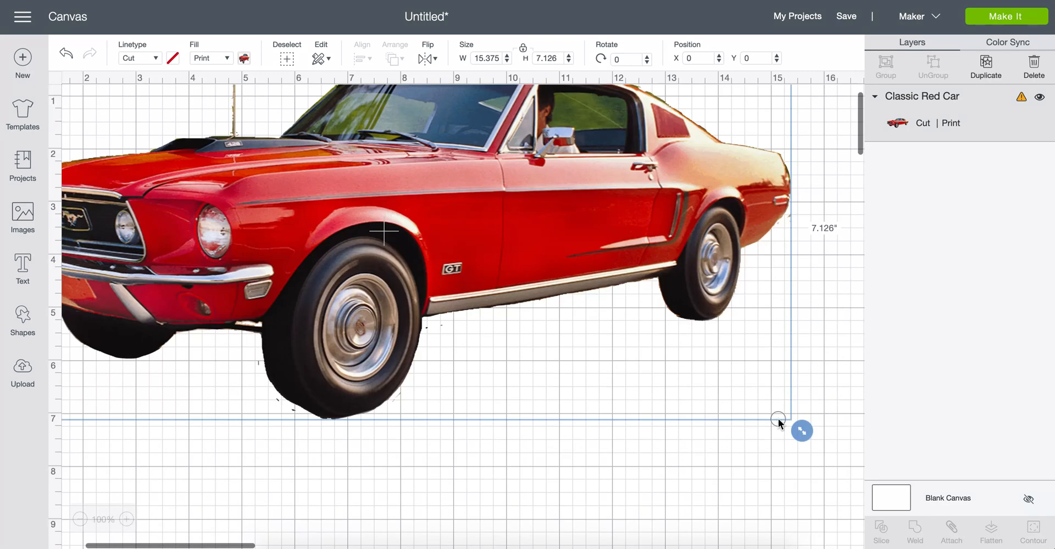
left_click_drag(777, 418, 361, 246)
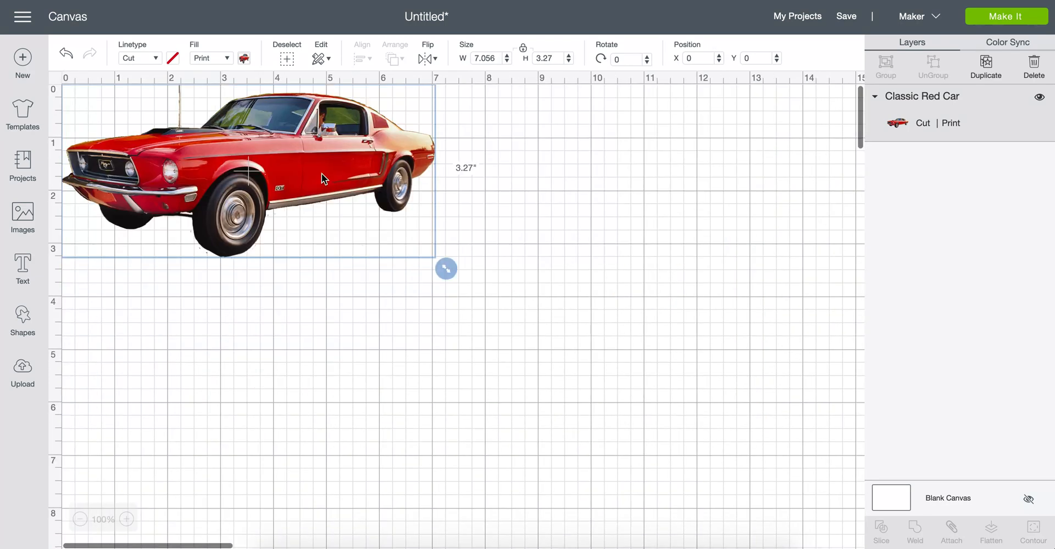
left_click_drag(321, 173, 402, 235)
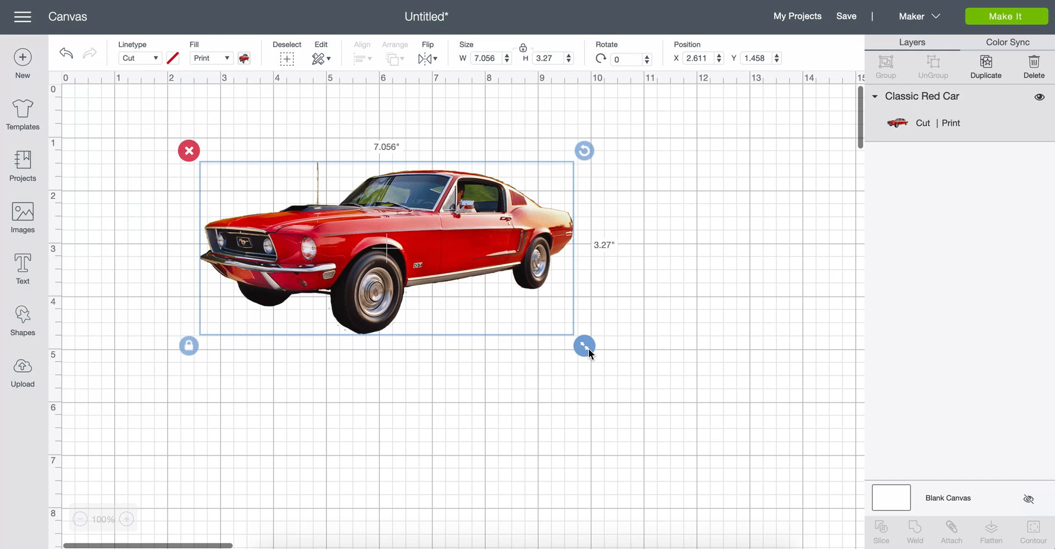
left_click(514, 371)
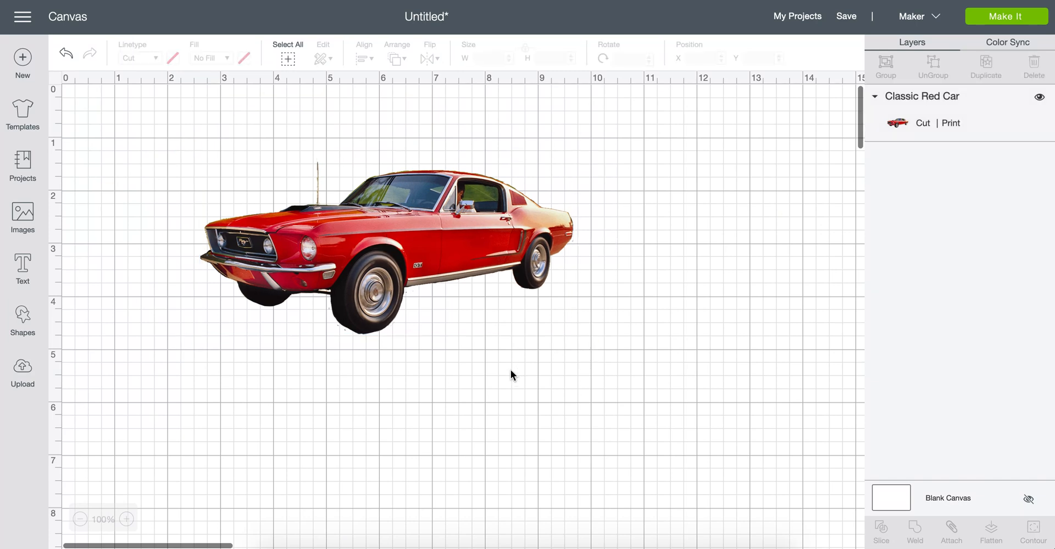